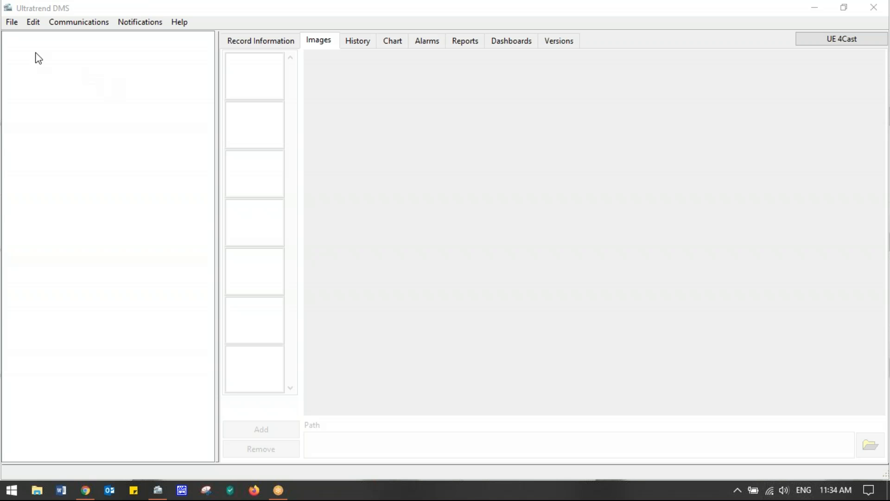
Step: Open the Hayes Street plant database
{"action": "left_click", "coordinate": [7, 25]}
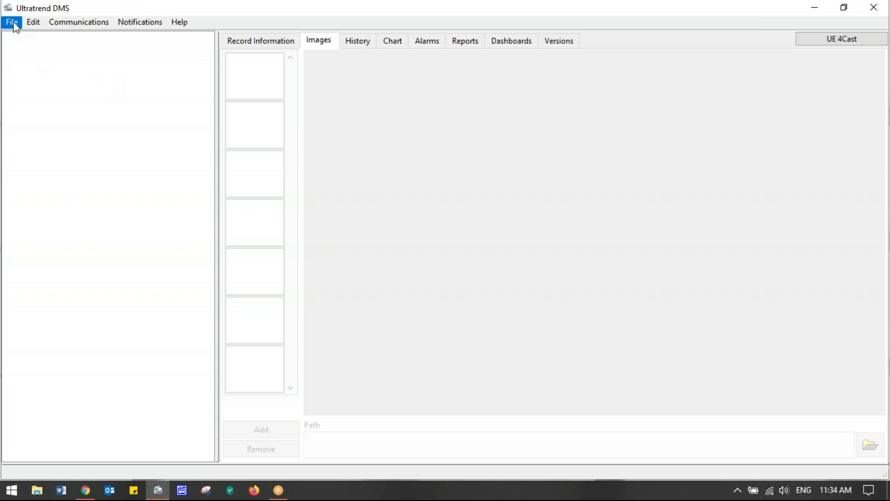
{"action": "left_click", "coordinate": [13, 23]}
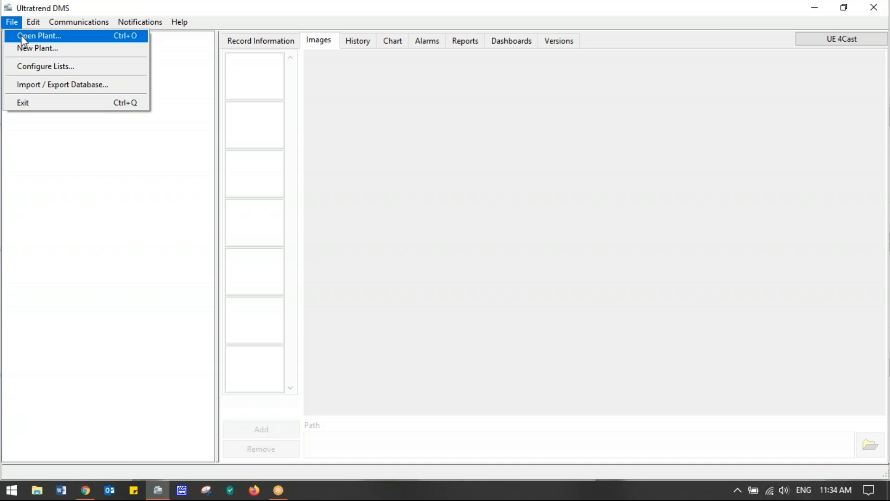
{"action": "left_click", "coordinate": [21, 36]}
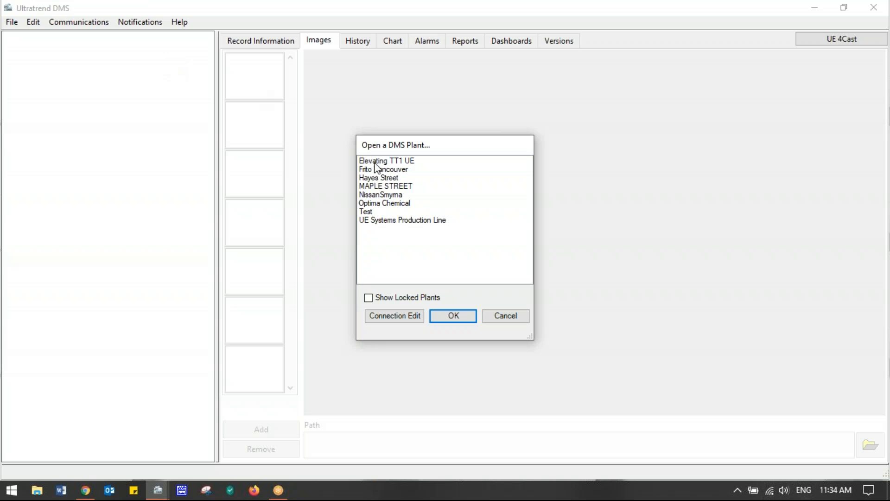
{"action": "left_click", "coordinate": [371, 181]}
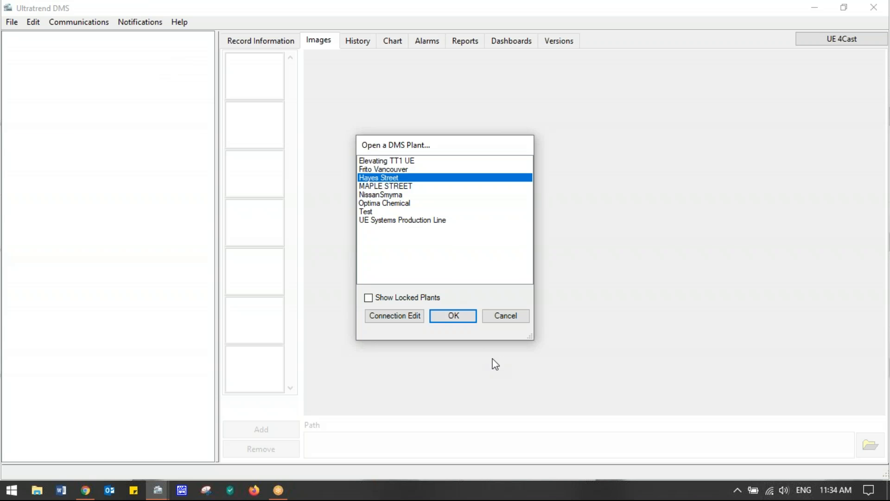
{"action": "left_click", "coordinate": [444, 318]}
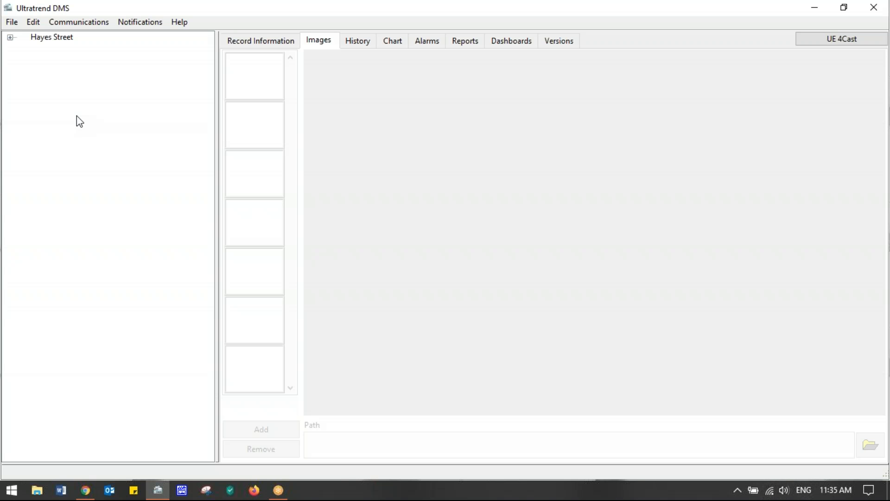
Step: Expand the Hayes Street plant through its Bearing application to show the contents of the Mechanical Room group
{"action": "left_click", "coordinate": [61, 40]}
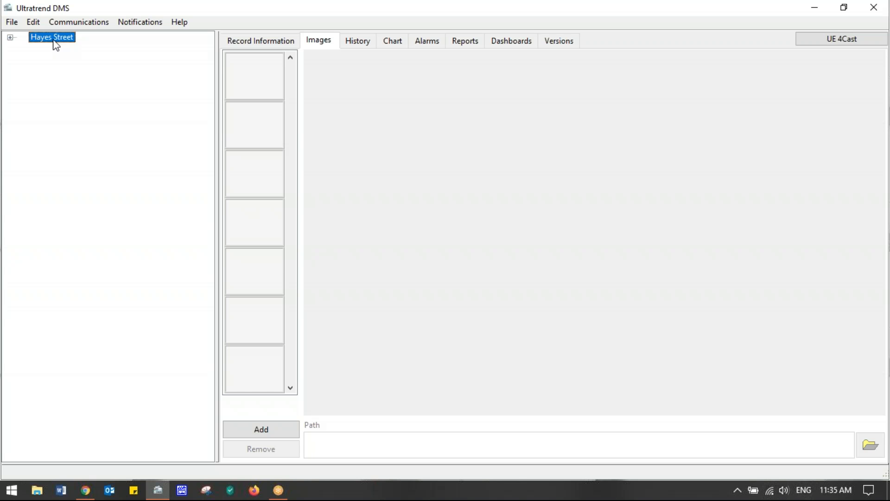
{"action": "left_click", "coordinate": [9, 38]}
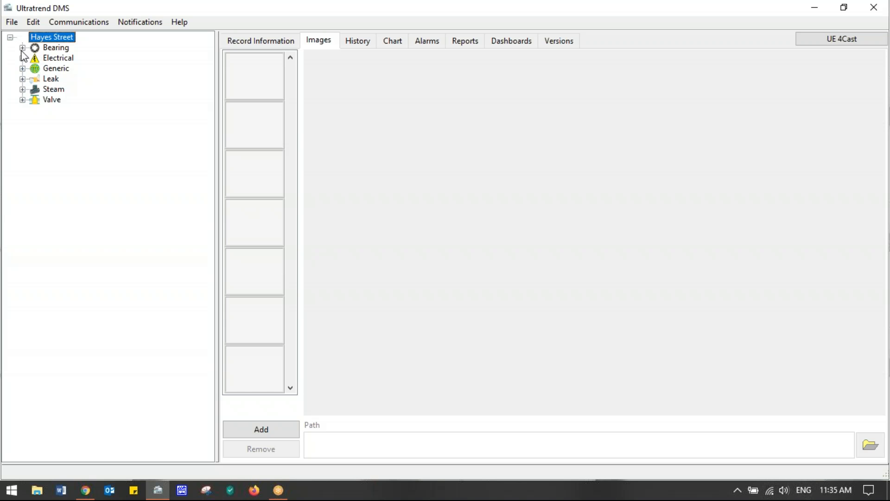
{"action": "left_click", "coordinate": [57, 50]}
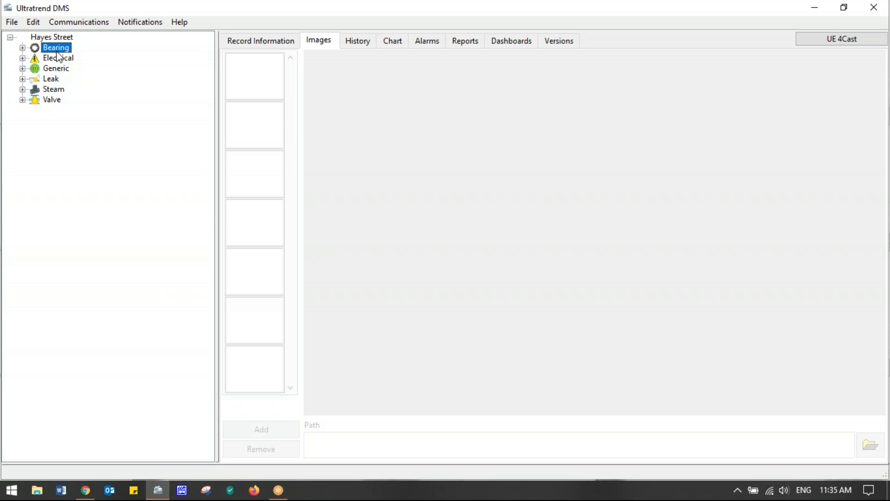
{"action": "left_click", "coordinate": [22, 49]}
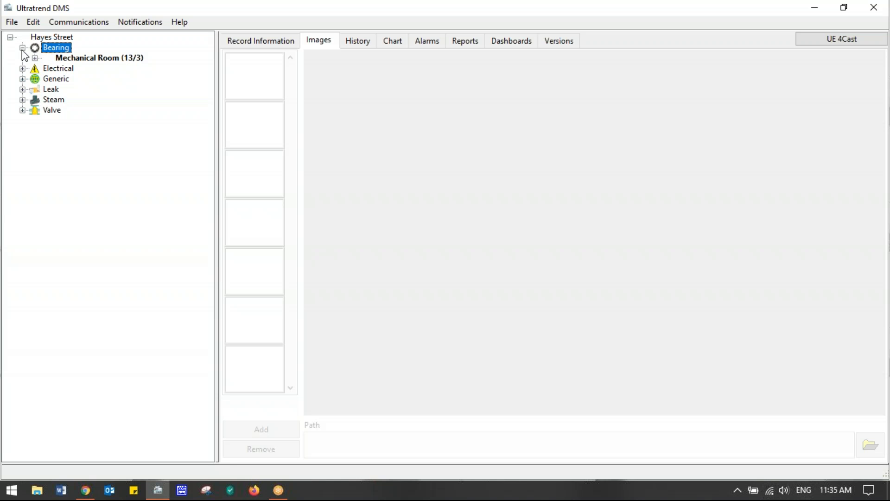
{"action": "left_click", "coordinate": [91, 59]}
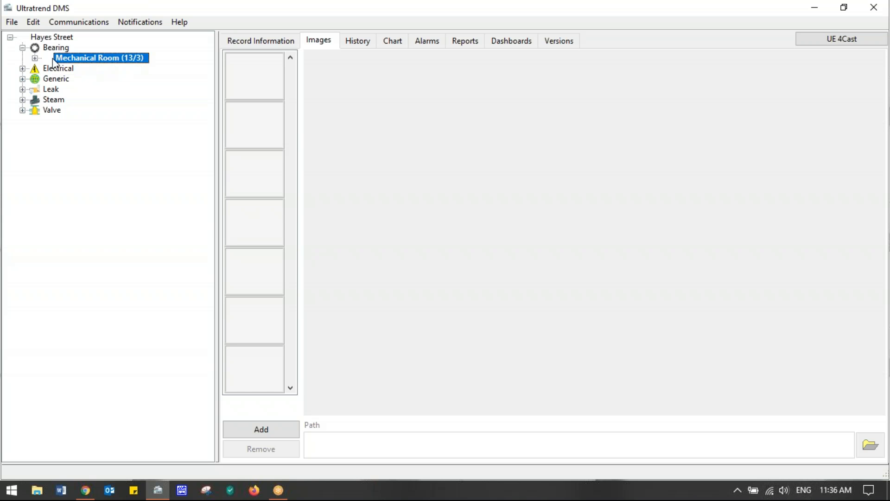
{"action": "left_click", "coordinate": [35, 58]}
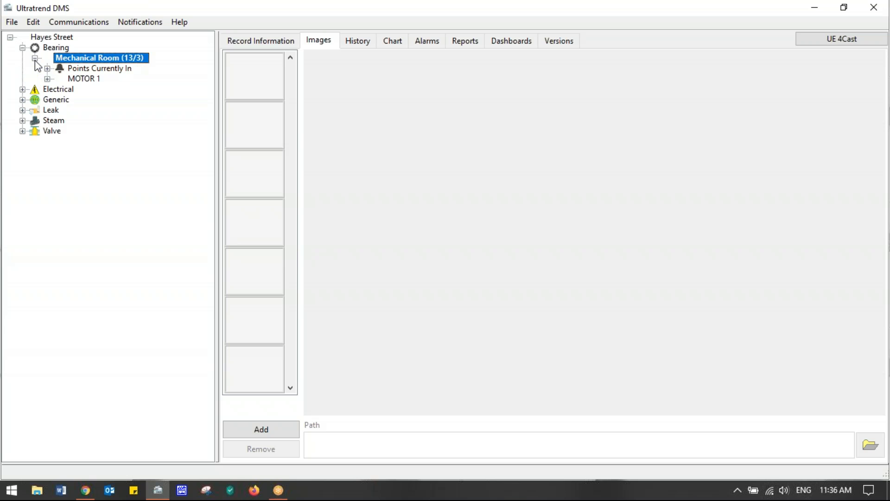
Step: Expand the Mechanical Room's points currently in low or high alarm down to the readings of MOTOR 1's MOB (001) point
{"action": "left_click", "coordinate": [92, 68]}
{"action": "left_click", "coordinate": [48, 69]}
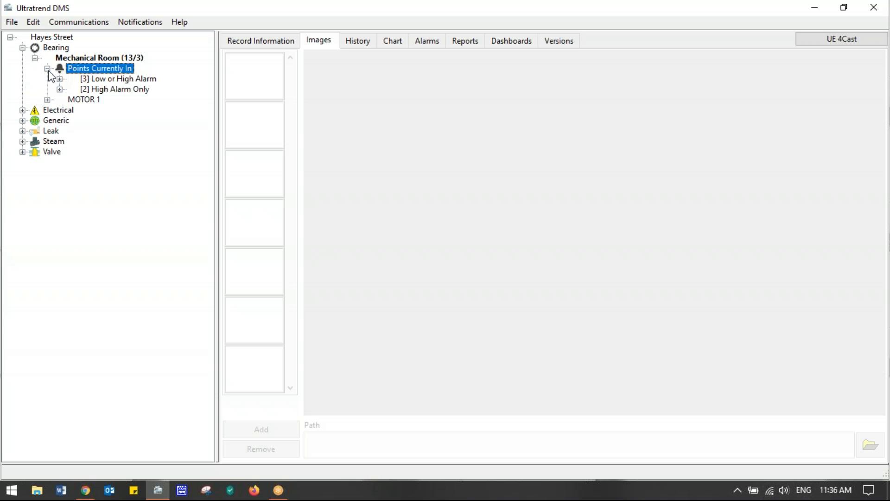
{"action": "left_click", "coordinate": [59, 79]}
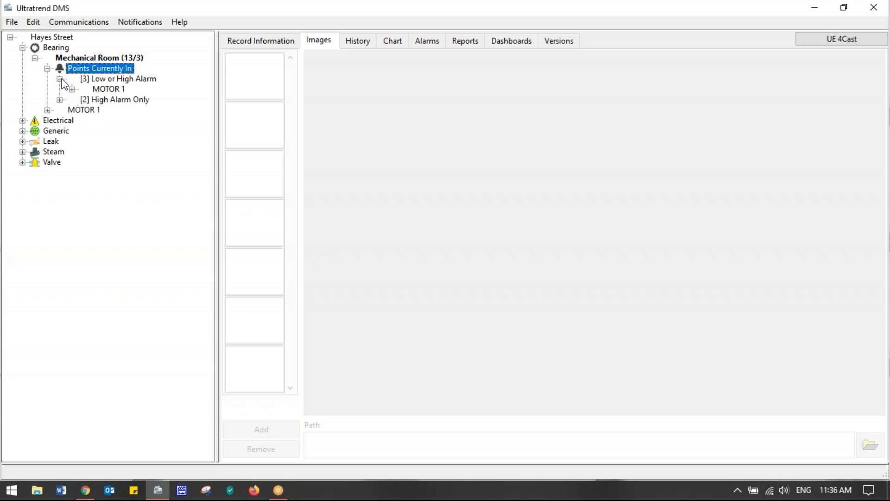
{"action": "left_click", "coordinate": [72, 89]}
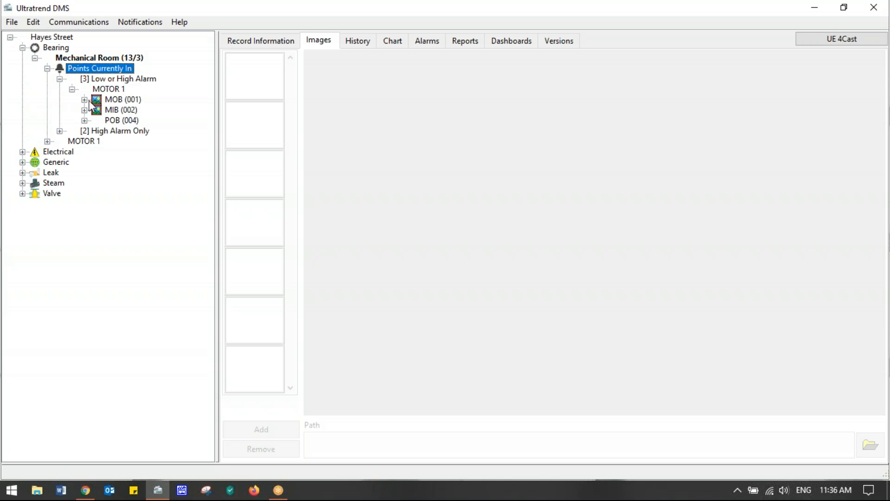
{"action": "left_click", "coordinate": [84, 99]}
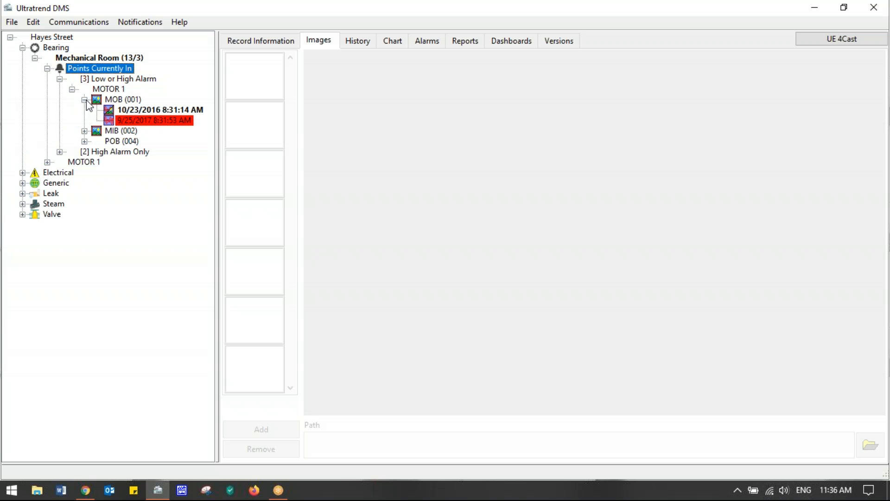
Step: Compare the record information of MOB's 10/23/2016 and 9/25/2017 readings, including the dB field
{"action": "left_click", "coordinate": [128, 110]}
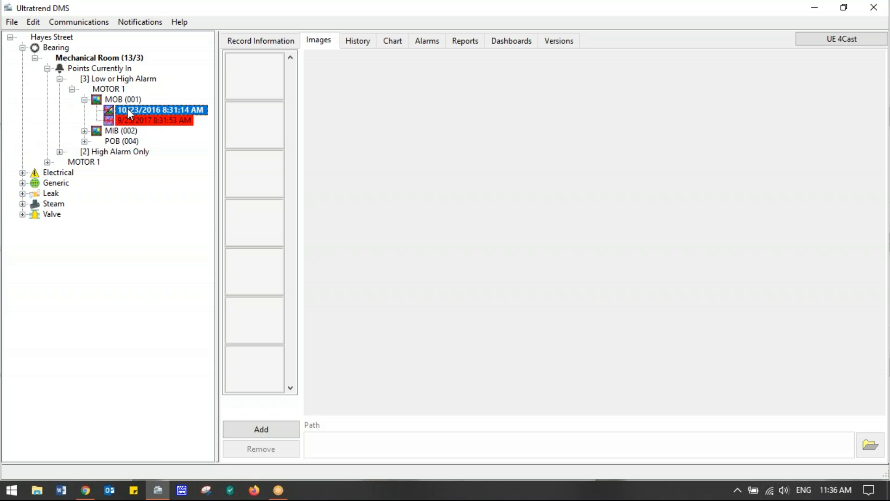
{"action": "left_click", "coordinate": [257, 42]}
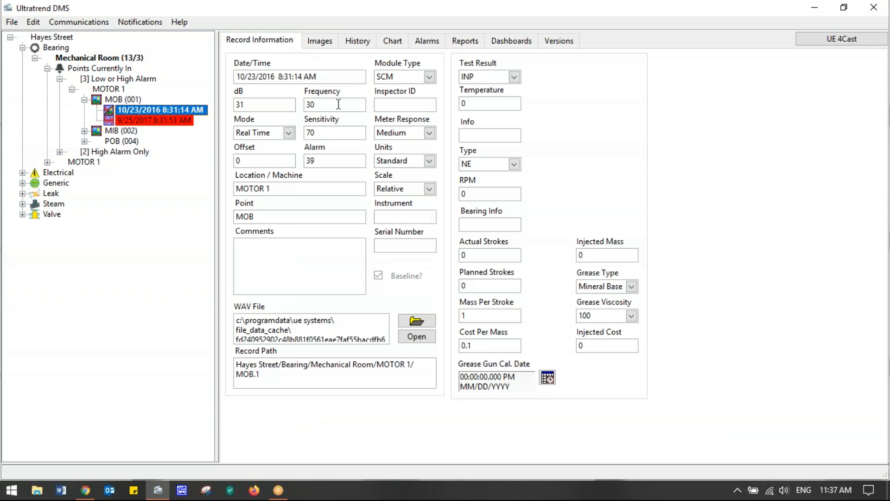
{"action": "left_click", "coordinate": [178, 122]}
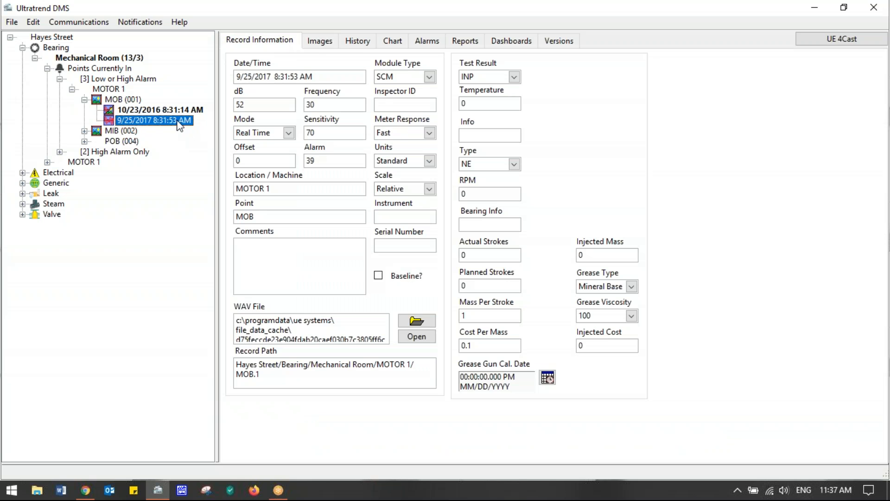
{"action": "left_click", "coordinate": [243, 104]}
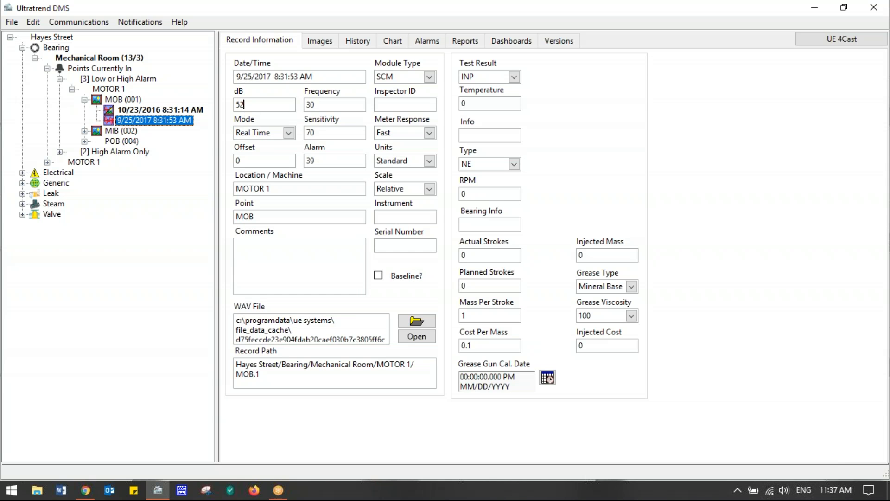
{"action": "left_click", "coordinate": [154, 110]}
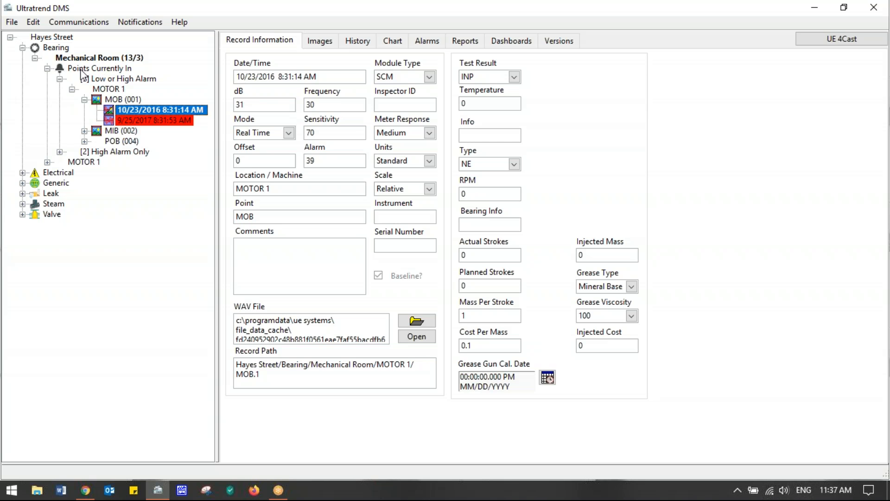
Step: Collapse the Low or High Alarm list and the Points Currently In branch under Mechanical Room
{"action": "left_click", "coordinate": [60, 80]}
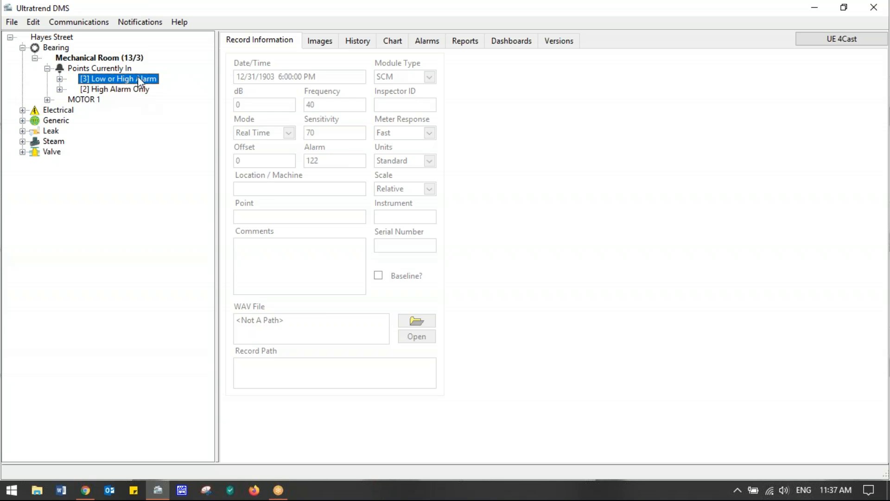
{"action": "left_click", "coordinate": [84, 58]}
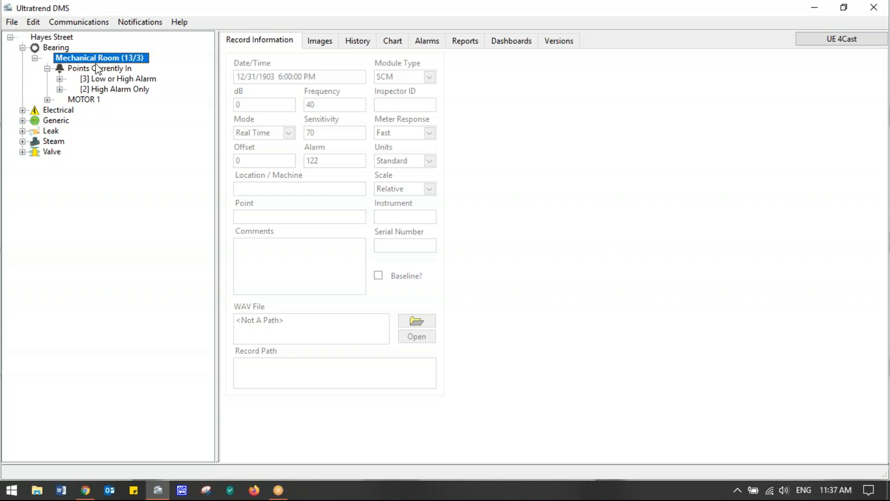
{"action": "left_click", "coordinate": [100, 90]}
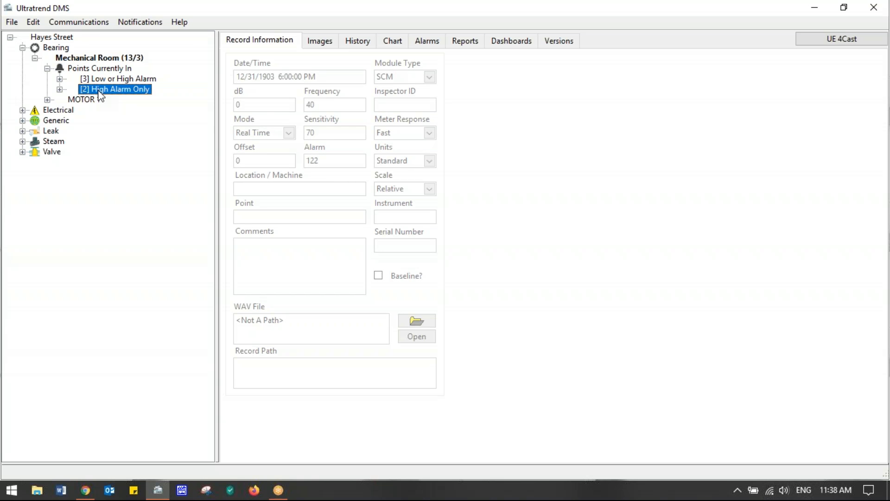
{"action": "right_click", "coordinate": [100, 95]}
{"action": "left_click", "coordinate": [89, 93]}
{"action": "left_click", "coordinate": [90, 79]}
{"action": "left_click", "coordinate": [90, 70]}
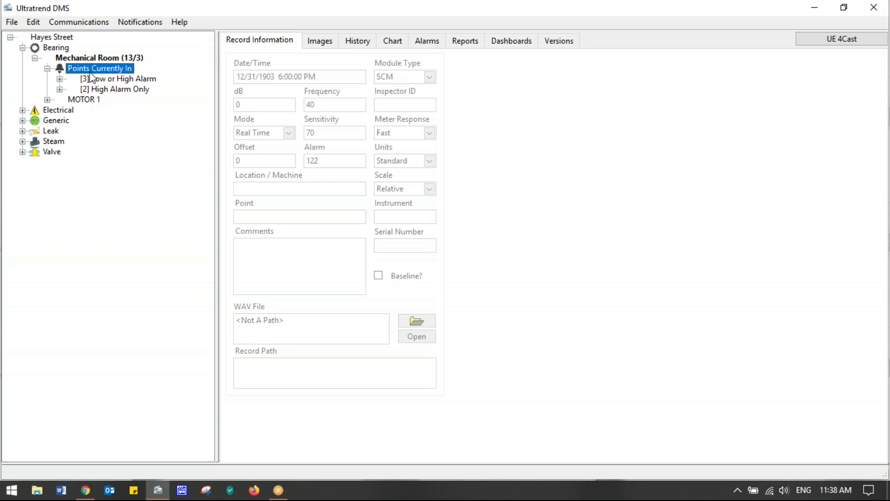
{"action": "left_click", "coordinate": [80, 100]}
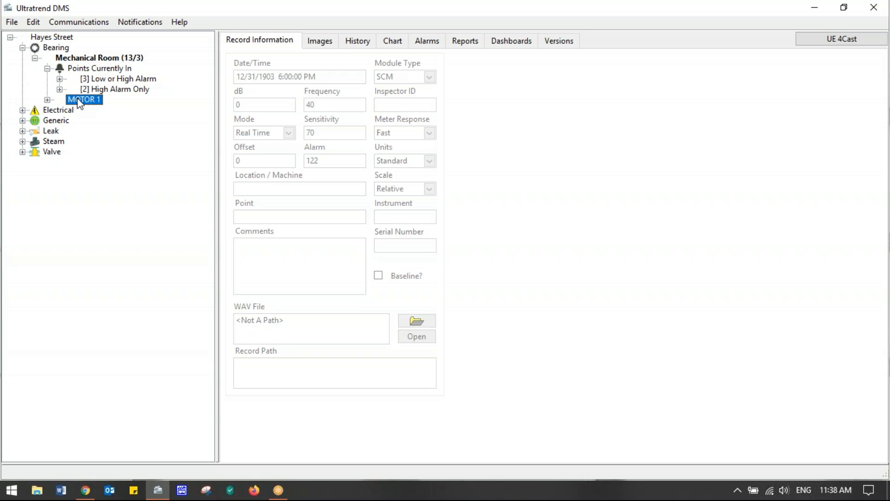
{"action": "left_click", "coordinate": [48, 68]}
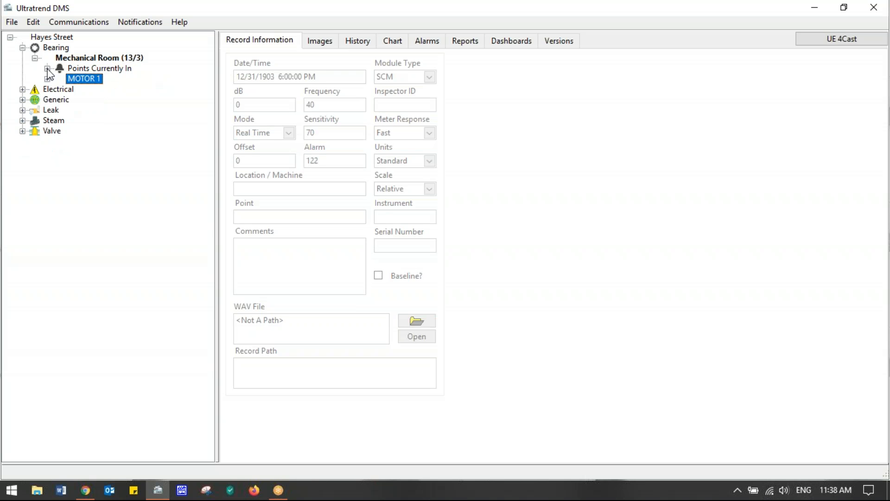
{"action": "left_click", "coordinate": [87, 70]}
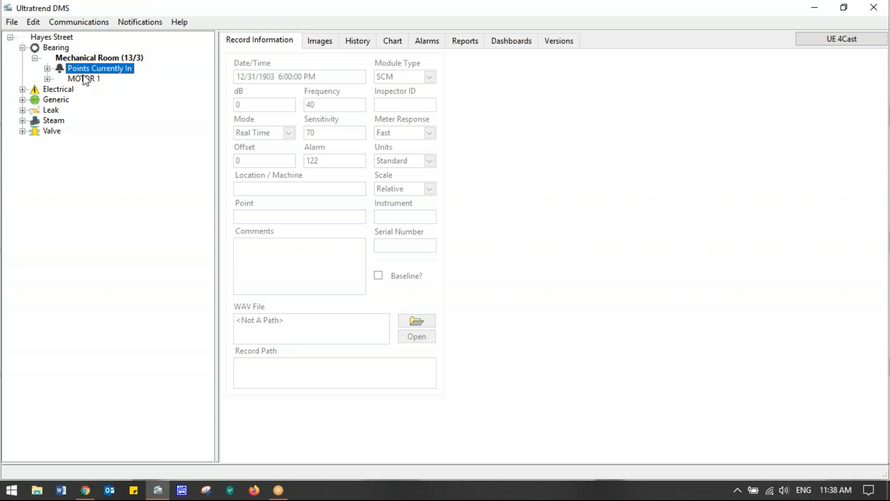
Step: Expand MOTOR 1 directly under Mechanical Room and list all dated readings of its MOB (001) point
{"action": "left_click", "coordinate": [85, 79]}
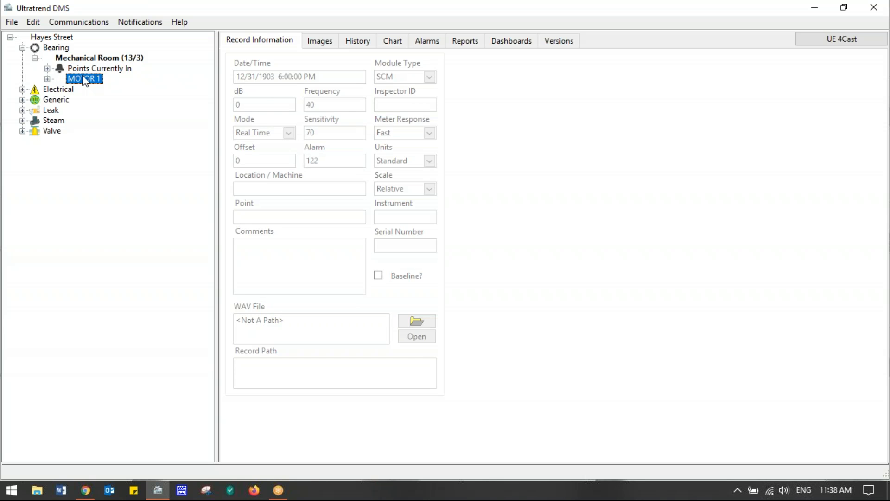
{"action": "left_click", "coordinate": [46, 79]}
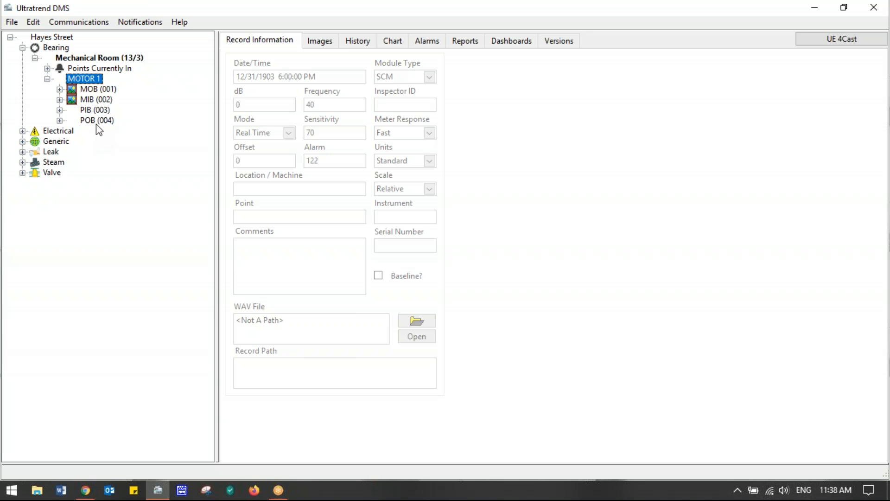
{"action": "left_click", "coordinate": [92, 90]}
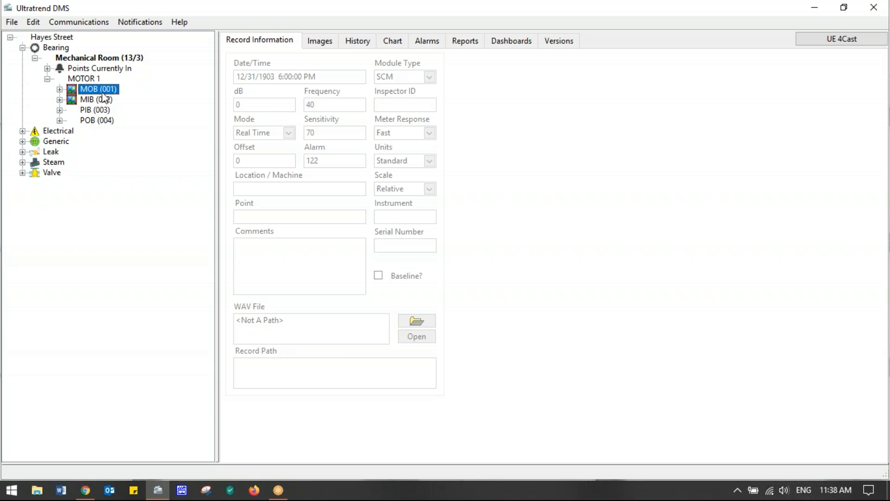
{"action": "left_click", "coordinate": [59, 89]}
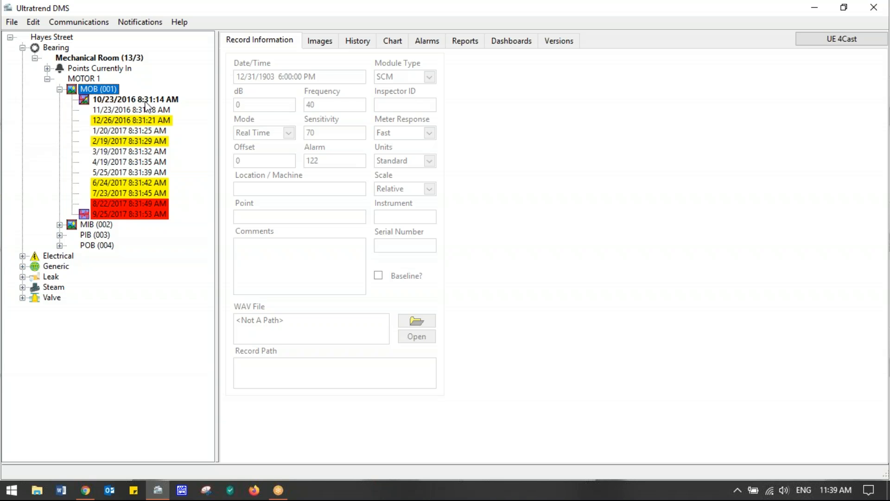
Step: Add the comment "Bad, will replace." to MOB's 10/23/2016 8:31:14 AM reading
{"action": "left_click", "coordinate": [104, 102]}
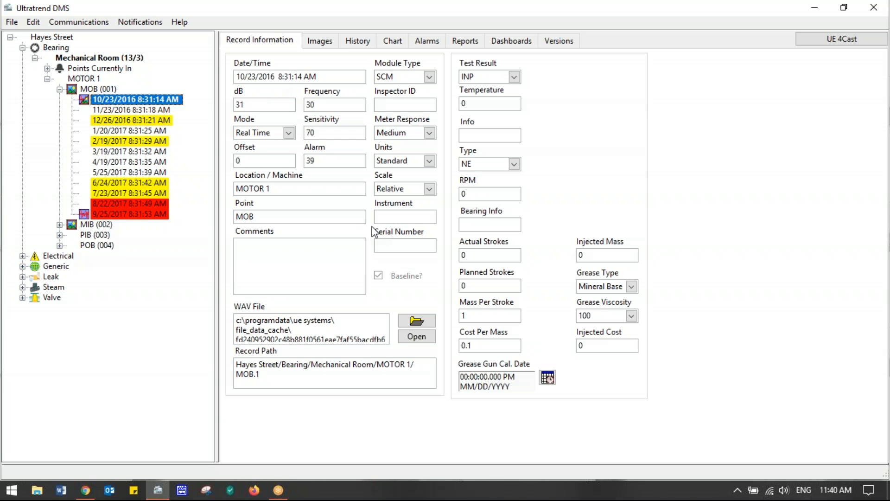
{"action": "left_click", "coordinate": [311, 248]}
{"action": "type", "text": "Bad, will rpla"}
{"action": "key", "text": "BackSpace"}
{"action": "key", "text": "BackSpace"}
{"action": "key", "text": "BackSpace"}
{"action": "type", "text": "eplace."}
Step: Make the 4/19/2017 8:31:35 AM reading the baseline for MOB, and return to the 10/23/2016 8:31:14 AM reading
{"action": "left_click", "coordinate": [121, 162]}
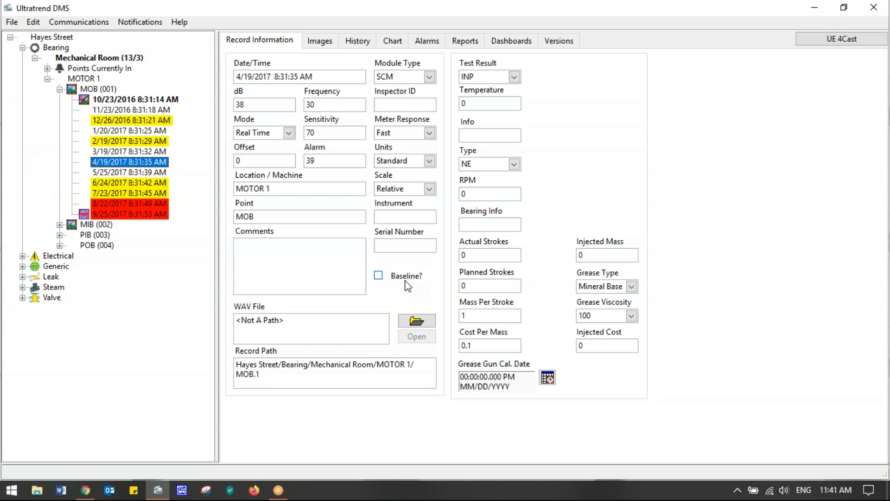
{"action": "left_click", "coordinate": [379, 276]}
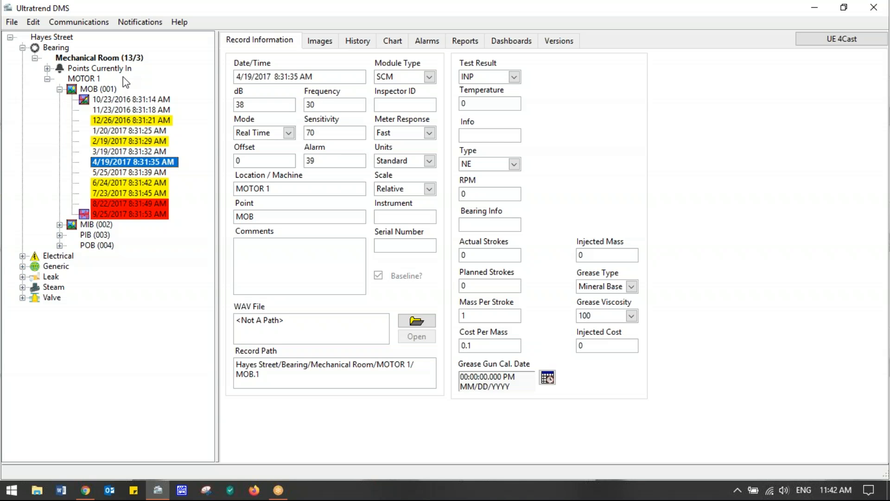
{"action": "left_click", "coordinate": [124, 100]}
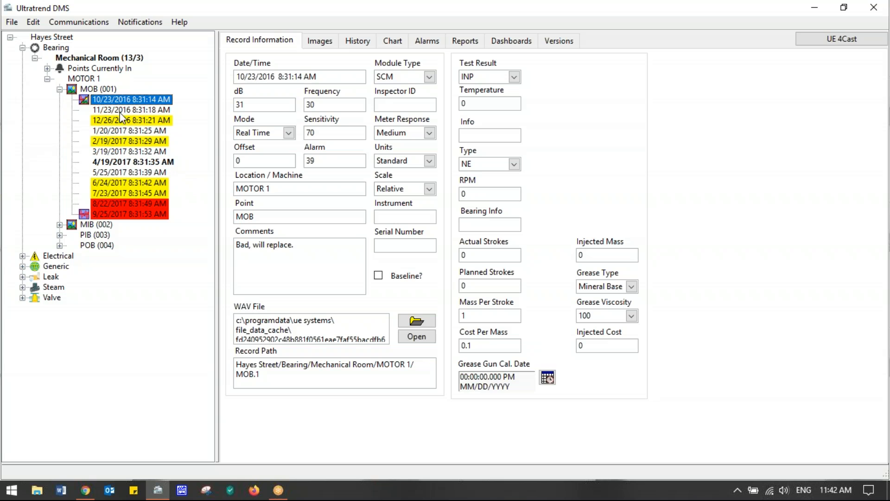
Step: Make the 10/23/2016 8:31:14 AM reading MOB's baseline, and check its Test Result, Type and Module Type choices
{"action": "left_click", "coordinate": [378, 276]}
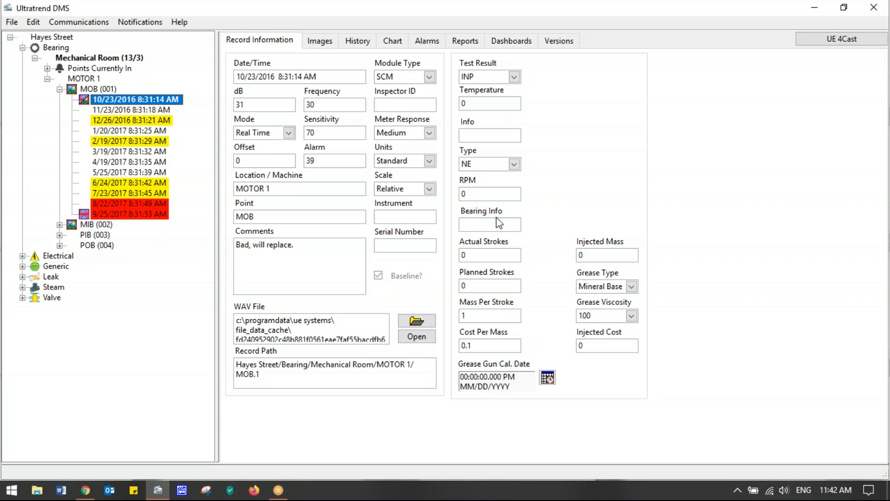
{"action": "left_click", "coordinate": [514, 77]}
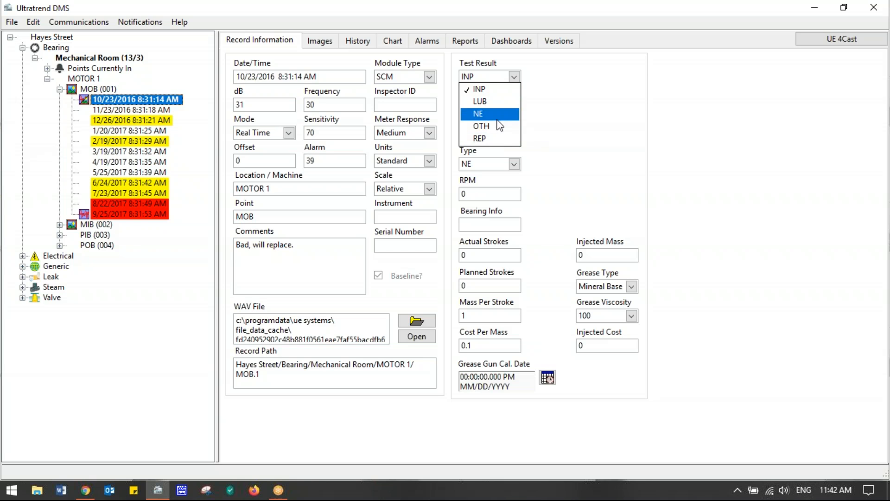
{"action": "left_click", "coordinate": [553, 124]}
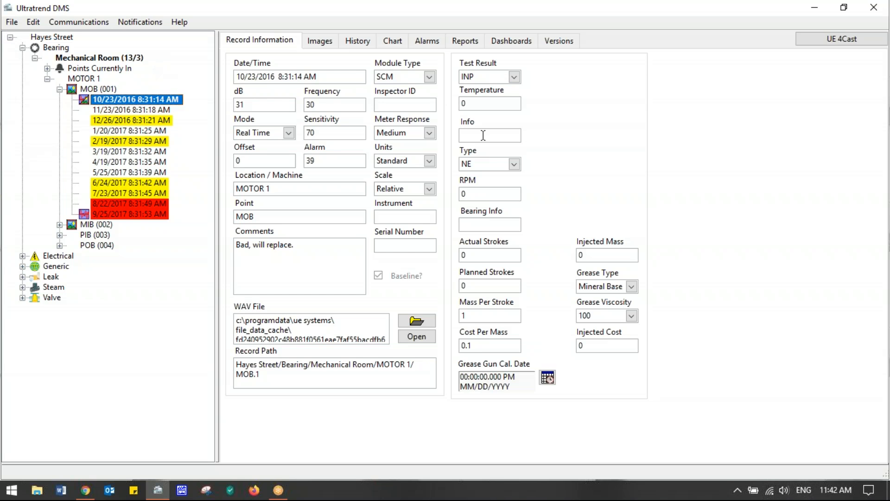
{"action": "left_click", "coordinate": [514, 165]}
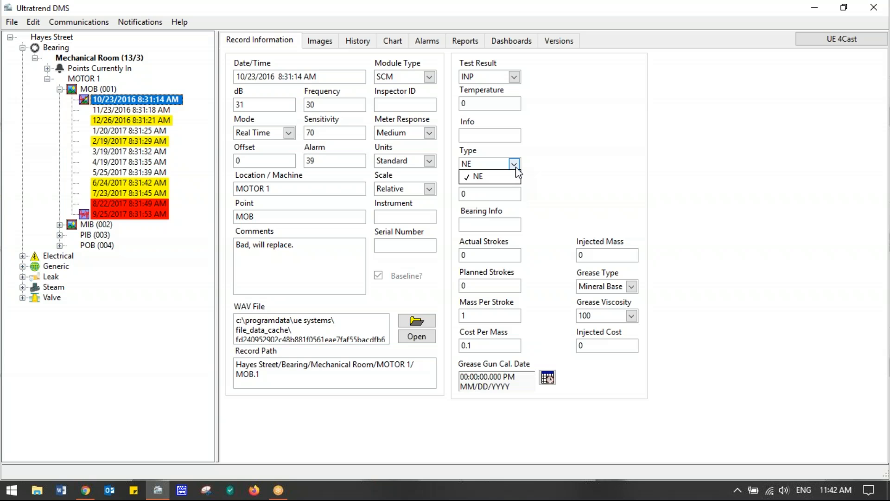
{"action": "left_click", "coordinate": [551, 165]}
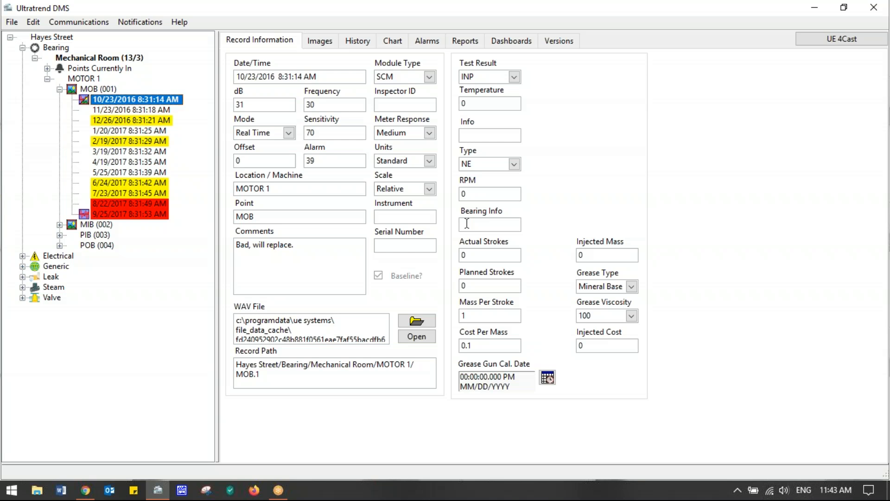
{"action": "left_click", "coordinate": [507, 252]}
{"action": "left_click", "coordinate": [429, 77]}
{"action": "left_click", "coordinate": [430, 77]}
Step: View the image attached to the 10/23/2016 8:31:14 AM reading and inspect the dialog for adding images, without adding one
{"action": "left_click", "coordinate": [326, 46]}
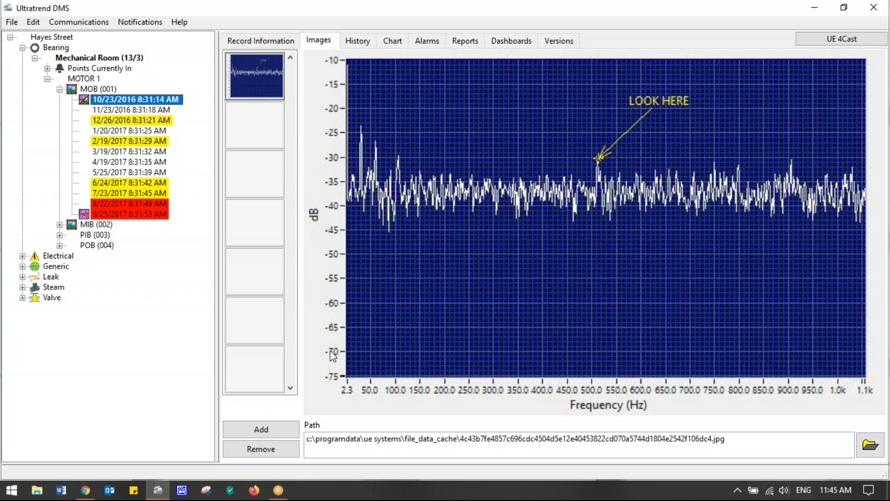
{"action": "left_click", "coordinate": [262, 429]}
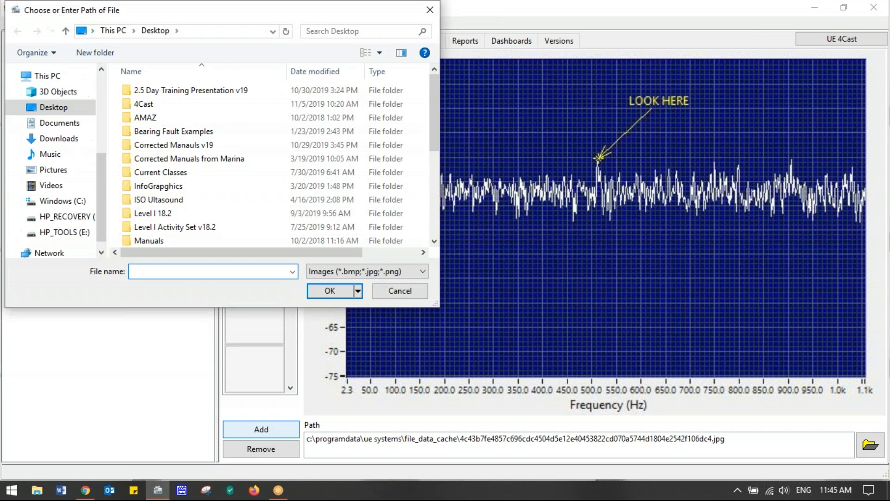
{"action": "key", "text": "Tab"}
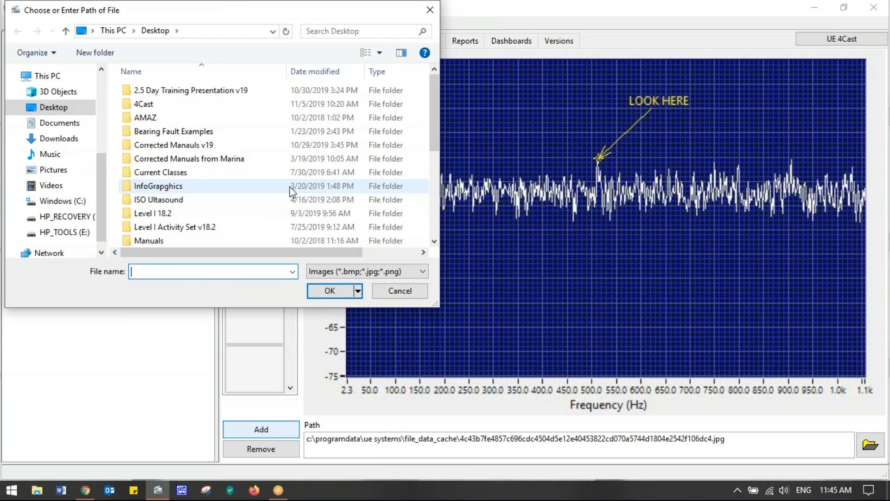
{"action": "left_click", "coordinate": [392, 295]}
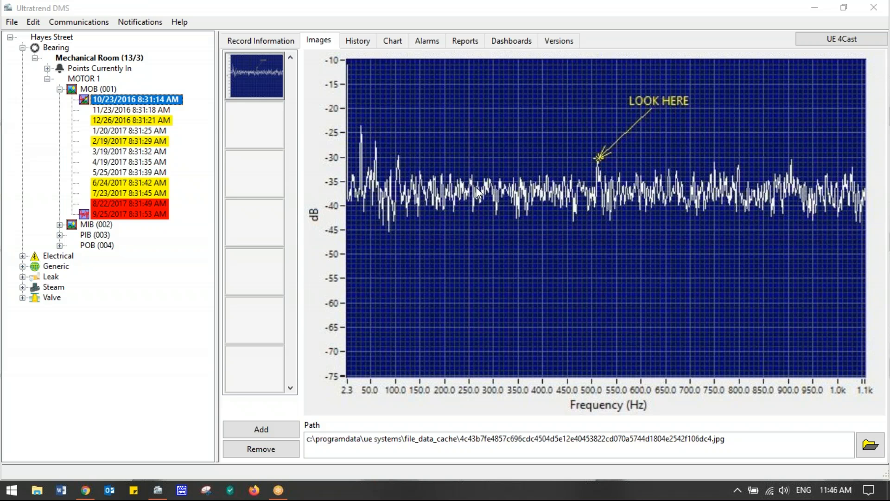
{"action": "left_click", "coordinate": [455, 132]}
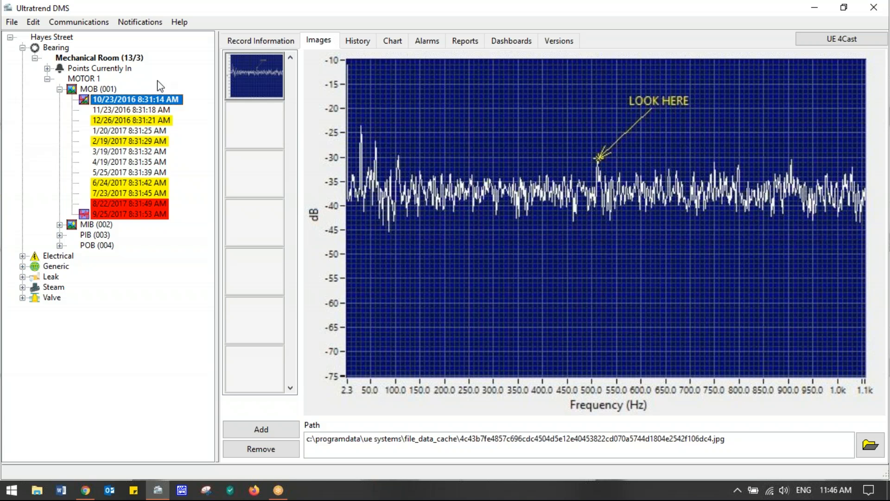
Step: Display the MOB point's history table and check the deletion options for its 8/22/2017 8:31:49 AM reading
{"action": "left_click", "coordinate": [351, 45]}
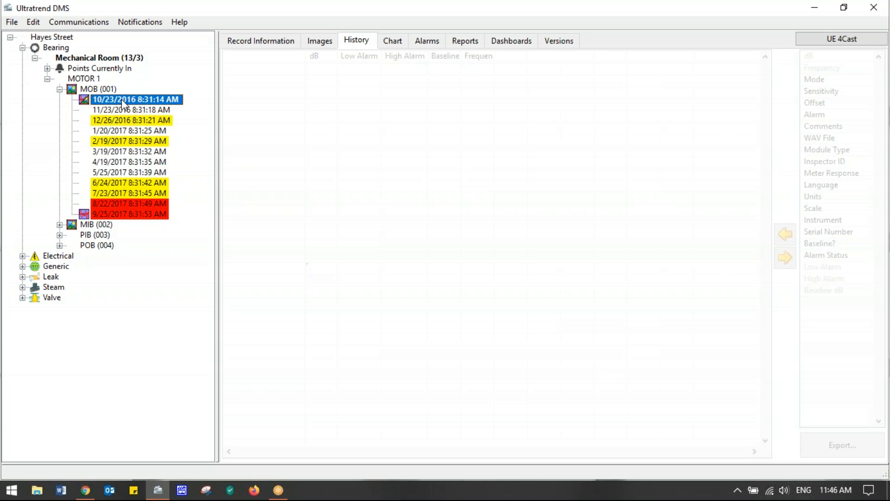
{"action": "left_click", "coordinate": [92, 89]}
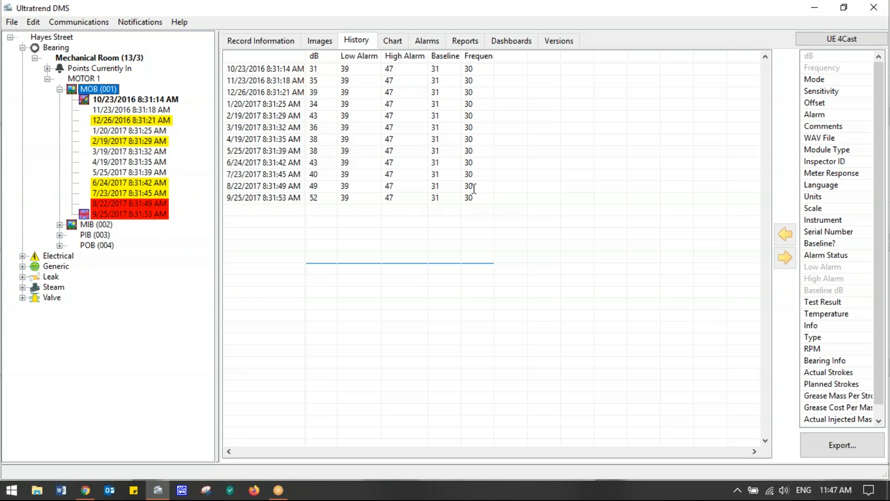
{"action": "left_click", "coordinate": [108, 203]}
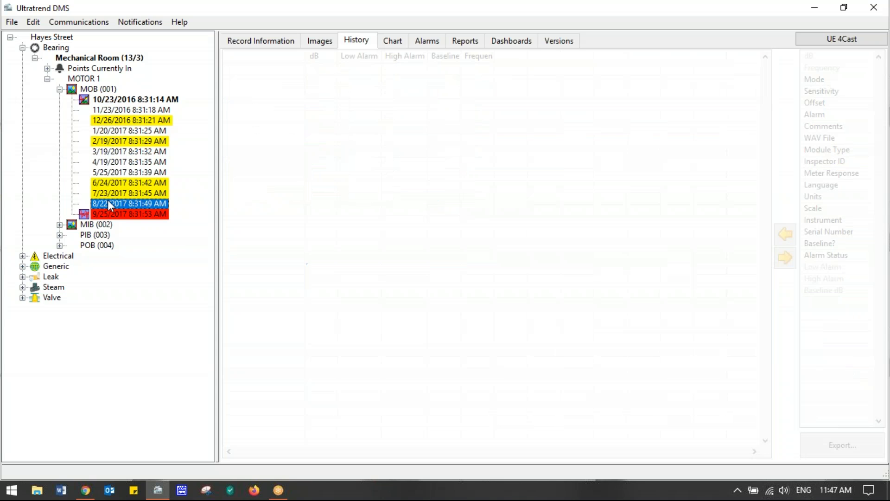
{"action": "right_click", "coordinate": [134, 202]}
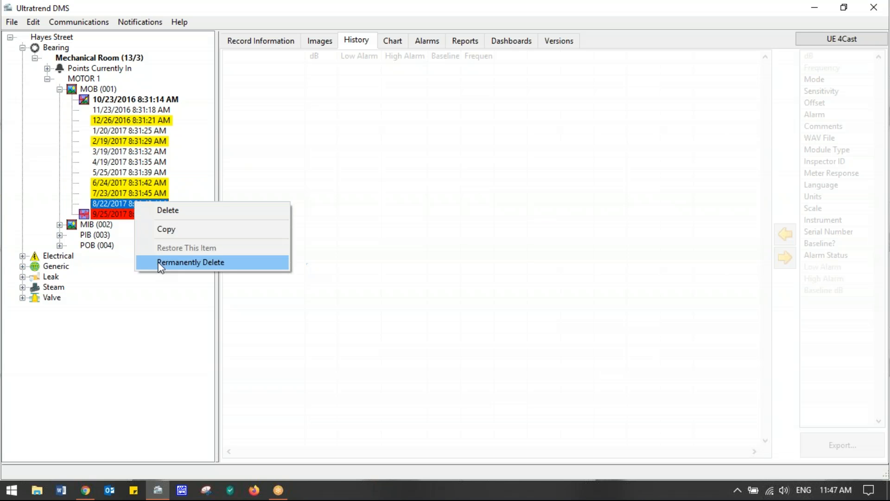
{"action": "left_click", "coordinate": [122, 321]}
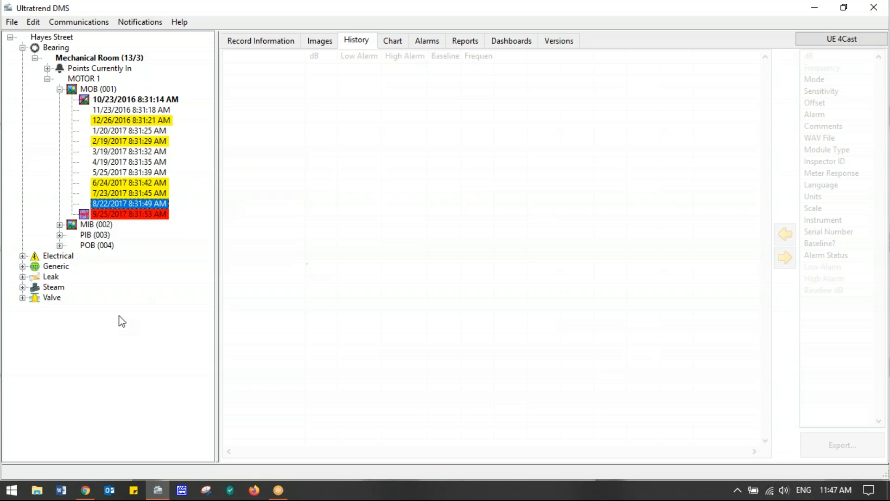
{"action": "left_click", "coordinate": [111, 89]}
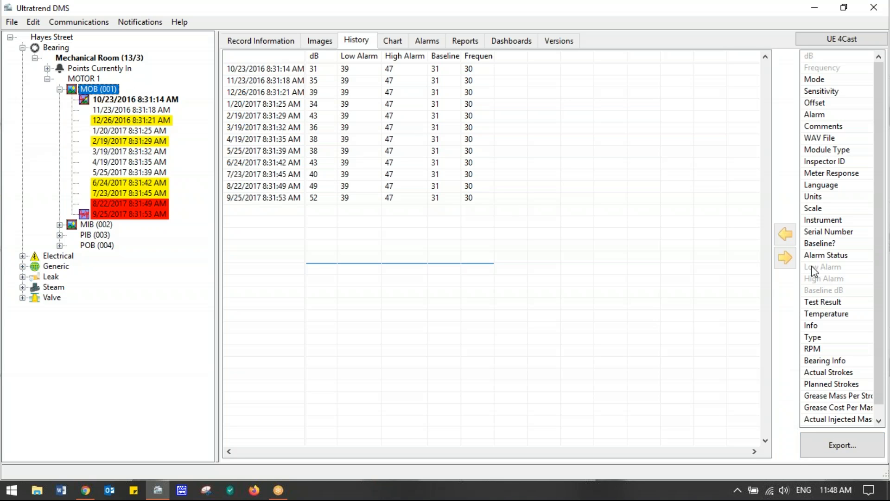
Step: Inspect the dialog for exporting MOB's history to a text spreadsheet file, without saving anything
{"action": "left_click", "coordinate": [846, 5]}
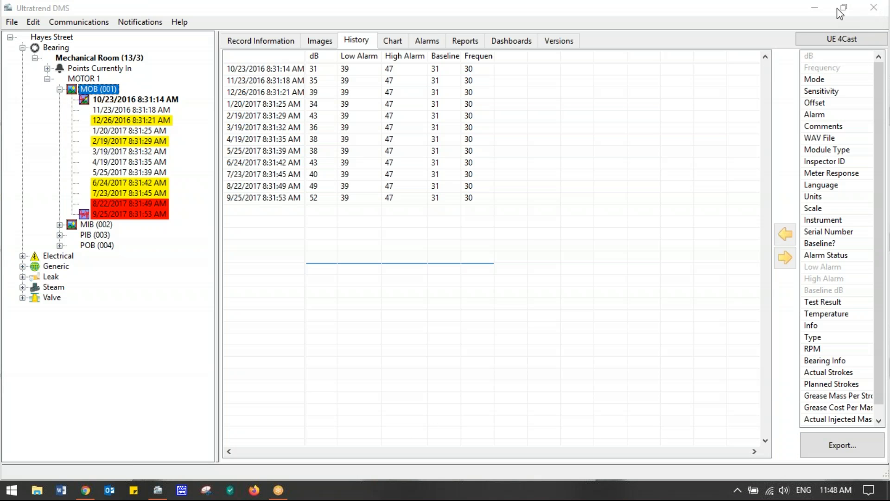
{"action": "left_click", "coordinate": [849, 452]}
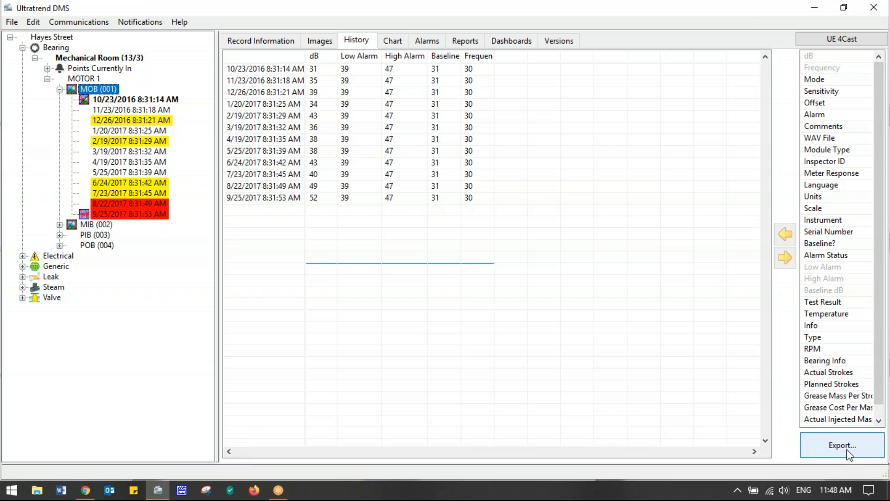
{"action": "left_click", "coordinate": [824, 445]}
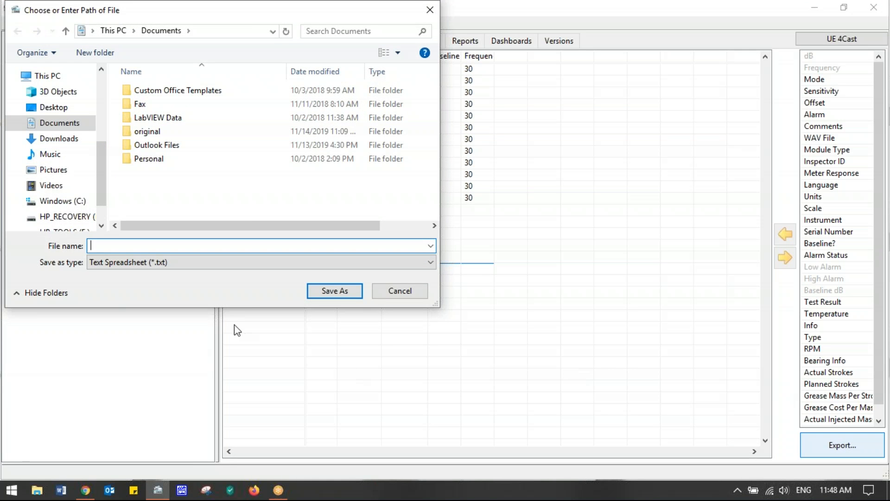
{"action": "left_click", "coordinate": [408, 296]}
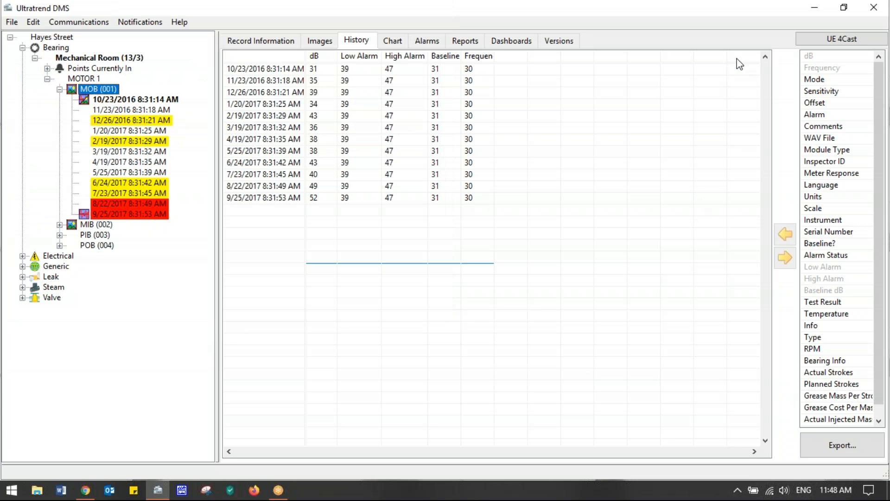
{"action": "left_click", "coordinate": [729, 8]}
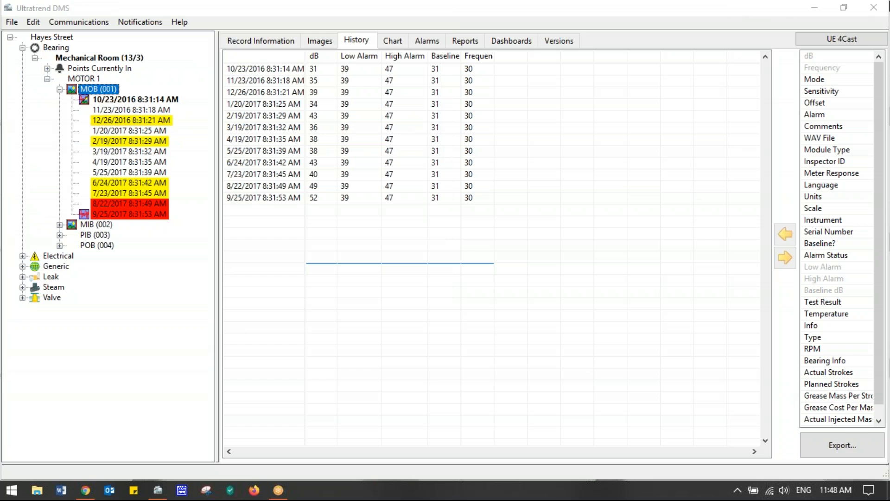
Step: Review the history table's direct export choices for clipboard, Excel and simplified image
{"action": "right_click", "coordinate": [551, 144]}
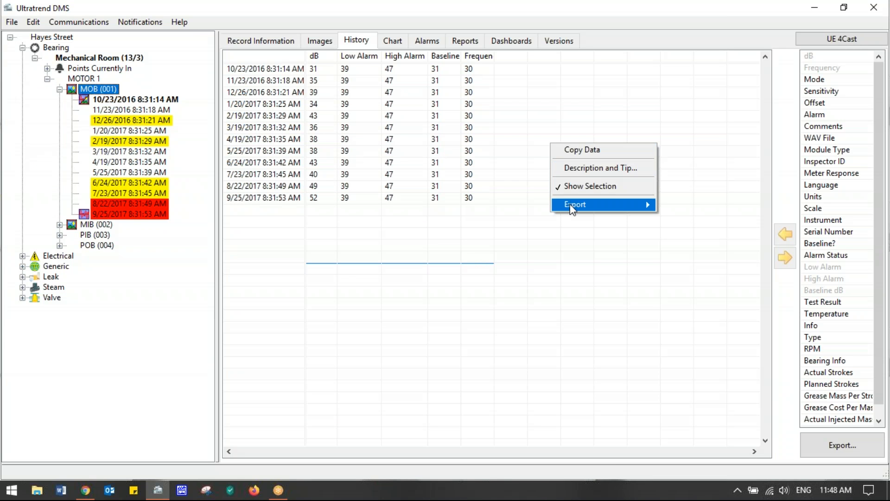
{"action": "mouse_move", "coordinate": [573, 209]}
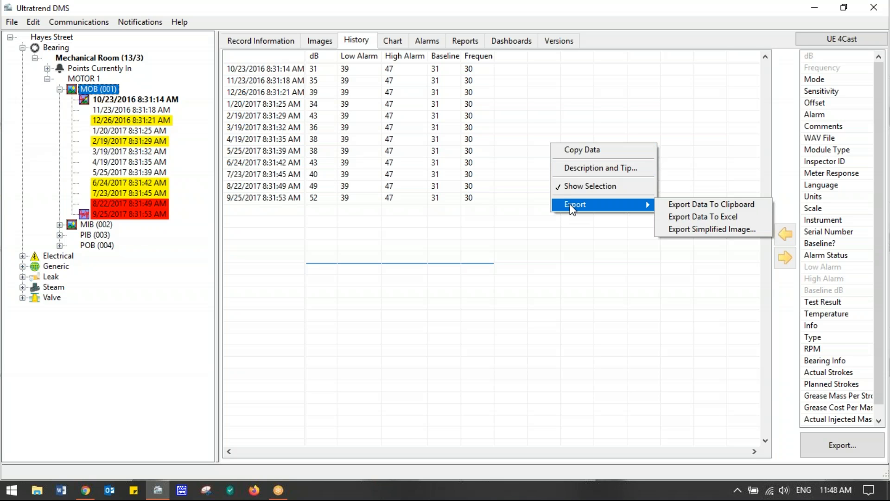
{"action": "left_click", "coordinate": [505, 167]}
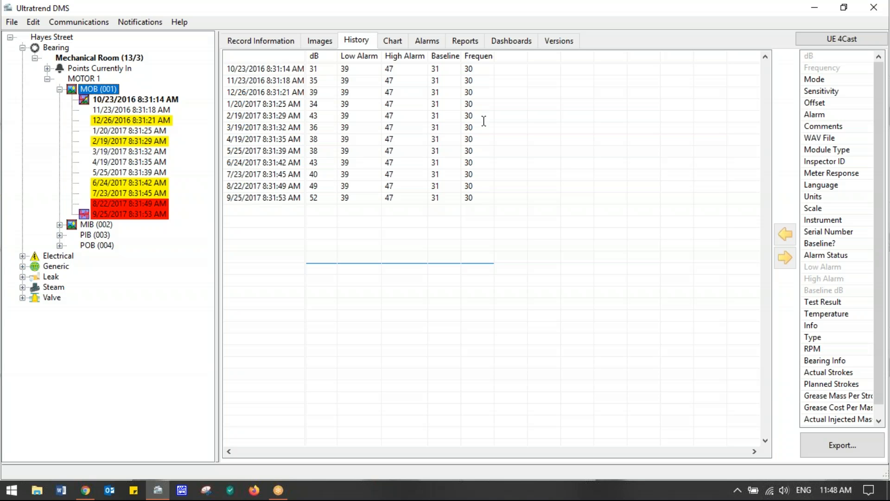
{"action": "left_click", "coordinate": [774, 9]}
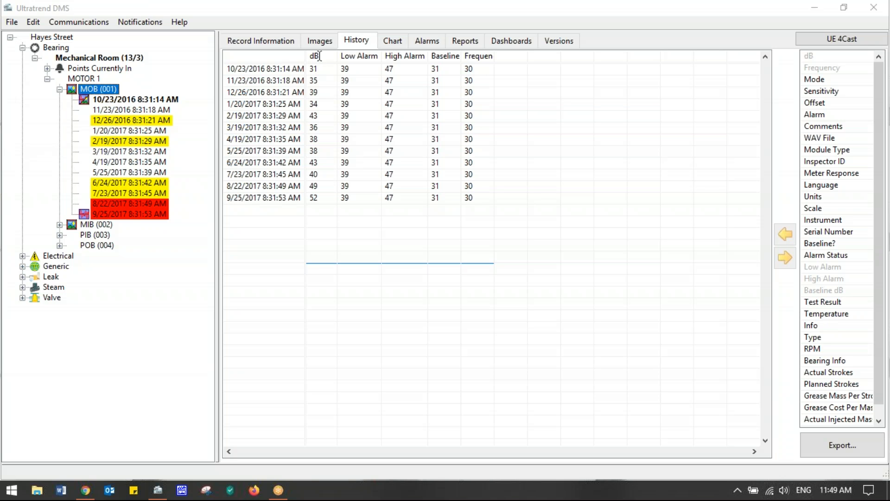
Step: Display MOB's trend chart and review the dB plot's formatting and export options and the chart's scaling and annotation options
{"action": "left_click", "coordinate": [398, 41]}
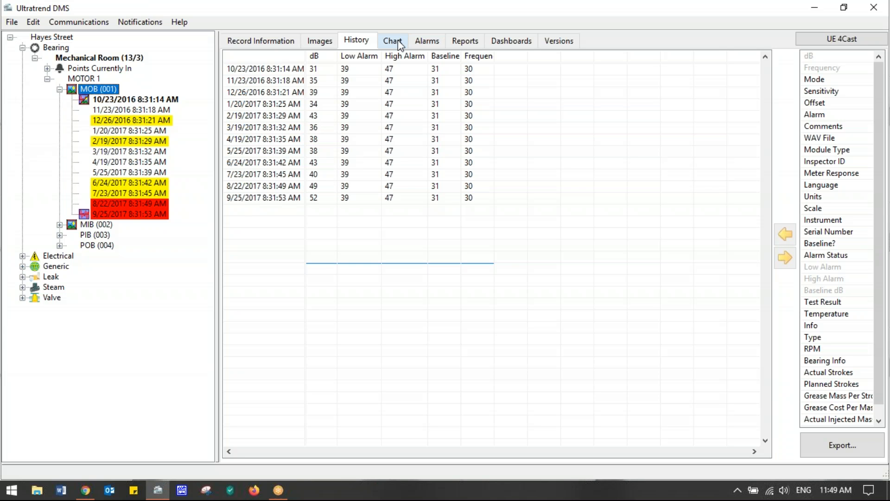
{"action": "left_click", "coordinate": [399, 44]}
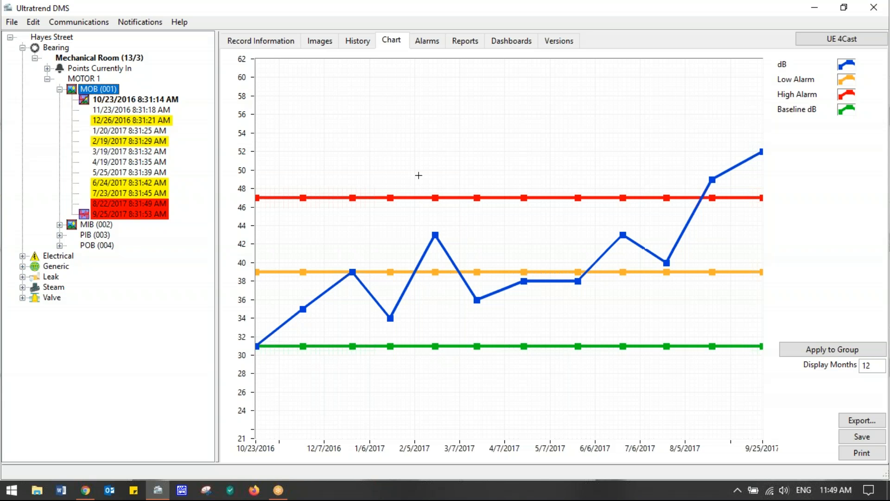
{"action": "right_click", "coordinate": [846, 70]}
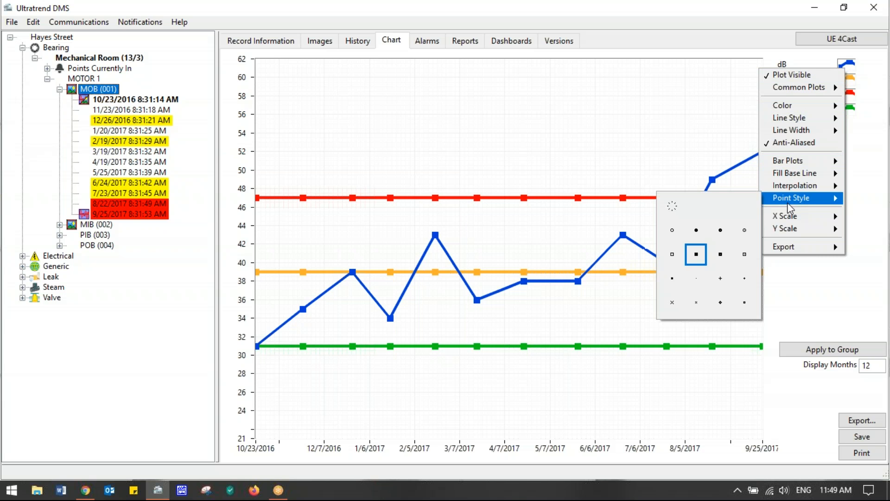
{"action": "mouse_move", "coordinate": [787, 243]}
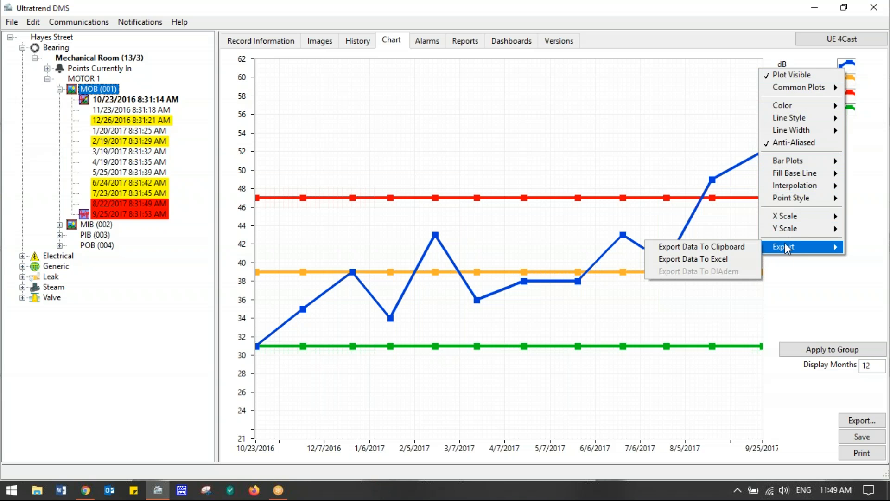
{"action": "left_click", "coordinate": [620, 145]}
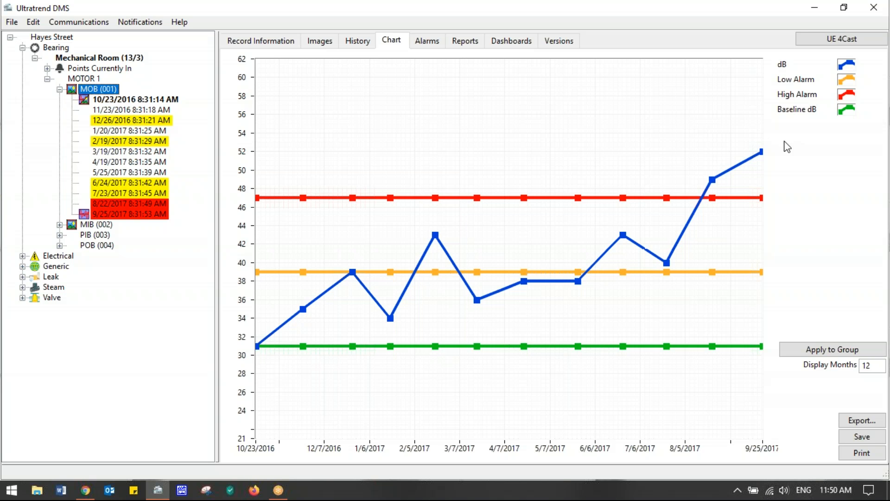
{"action": "right_click", "coordinate": [605, 123]}
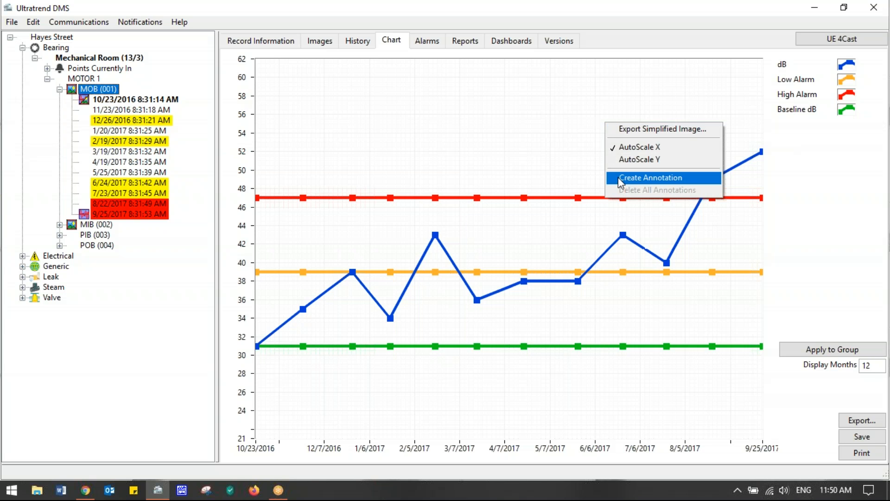
{"action": "left_click", "coordinate": [527, 174]}
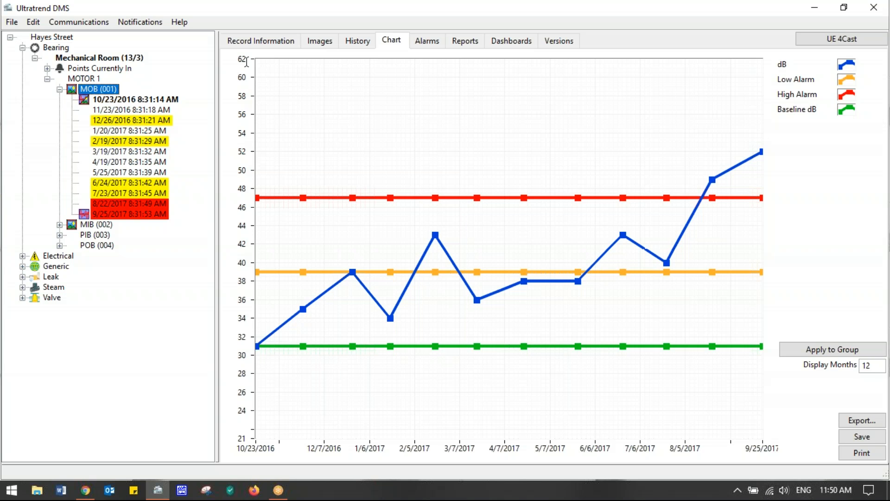
Step: Set the dB axis of MOB's trend chart to a maximum of 54 and a minimum of 29
{"action": "key", "text": "BackSpace"}
{"action": "key", "text": "BackSpace"}
{"action": "type", "text": "54"}
{"action": "left_click", "coordinate": [249, 440]}
{"action": "left_click", "coordinate": [246, 438]}
{"action": "key", "text": "BackSpace"}
{"action": "key", "text": "BackSpace"}
{"action": "type", "text": "29"}
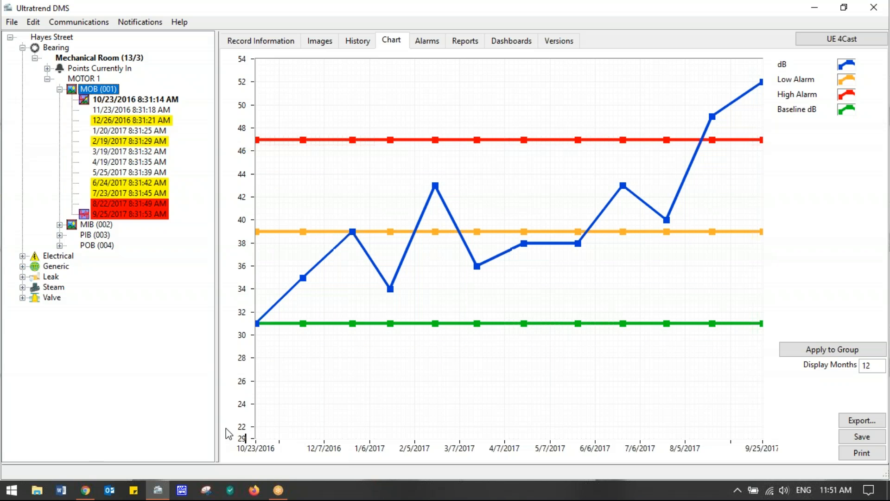
{"action": "left_click", "coordinate": [227, 428]}
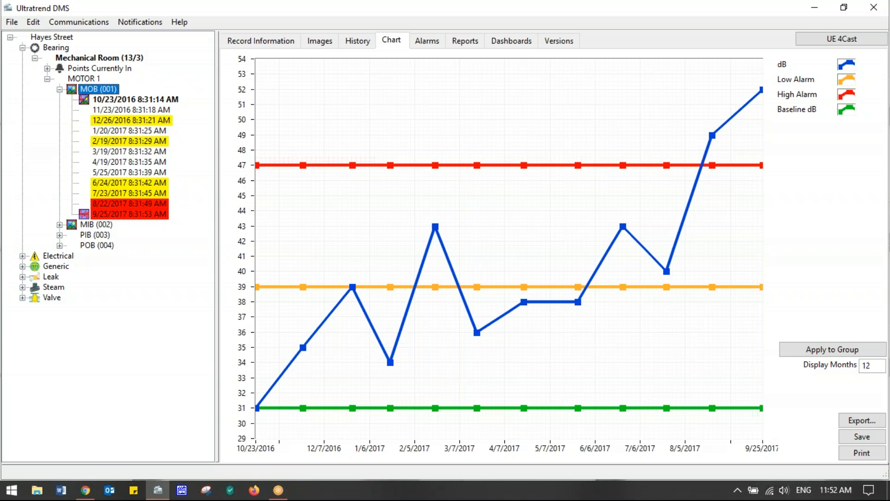
Step: In the alarms of MOB's 10/23/2016 record, set the low delta to 122 and high delta to 123, and update all alarm levels using deltas
{"action": "left_click", "coordinate": [425, 46]}
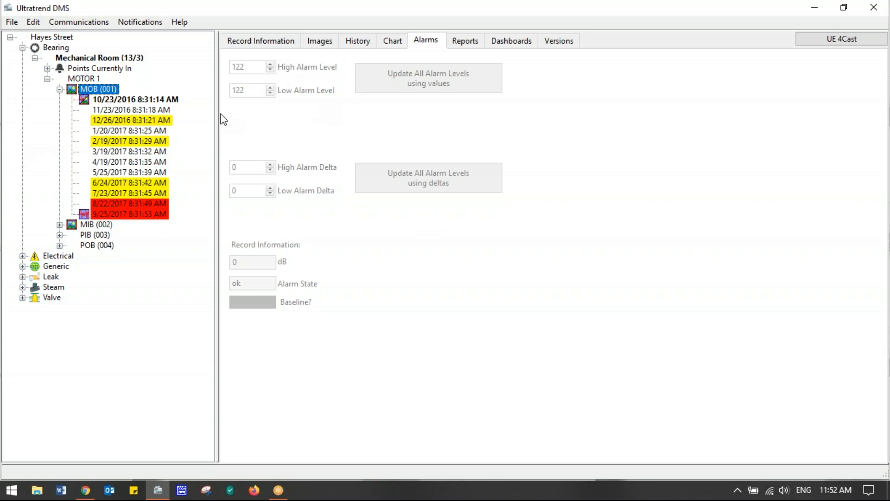
{"action": "left_click", "coordinate": [133, 99]}
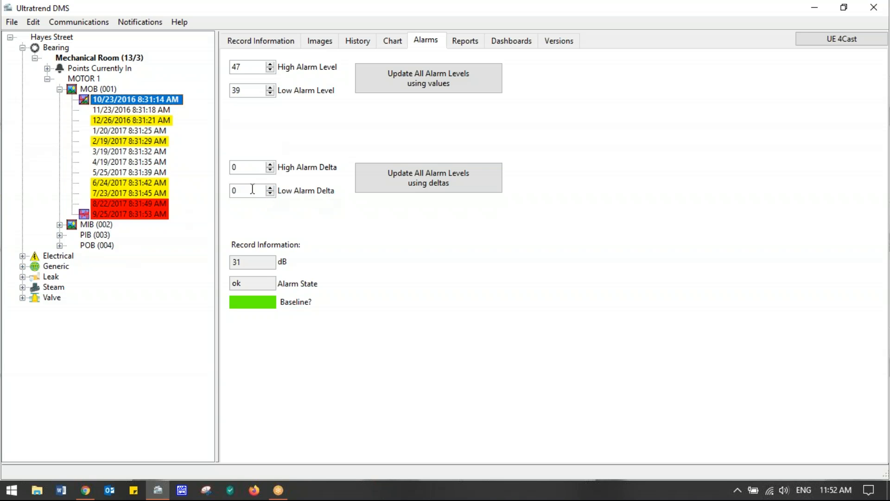
{"action": "left_click", "coordinate": [236, 190]}
{"action": "key", "text": "BackSpace"}
{"action": "type", "text": "122"}
{"action": "left_click", "coordinate": [249, 167]}
{"action": "key", "text": "BackSpace"}
{"action": "type", "text": "123"}
{"action": "left_click", "coordinate": [415, 175]}
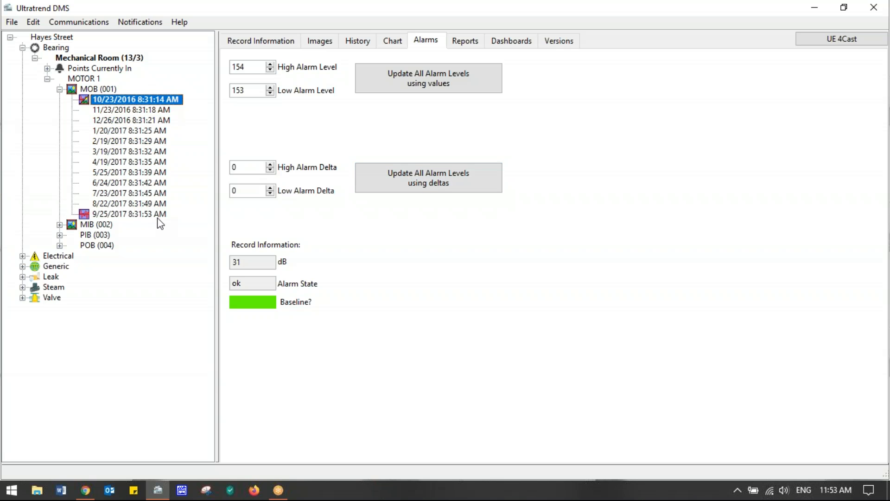
Step: Expand every point under MOTOR 1 and examine the alarm highlighting of their records
{"action": "right_click", "coordinate": [82, 77]}
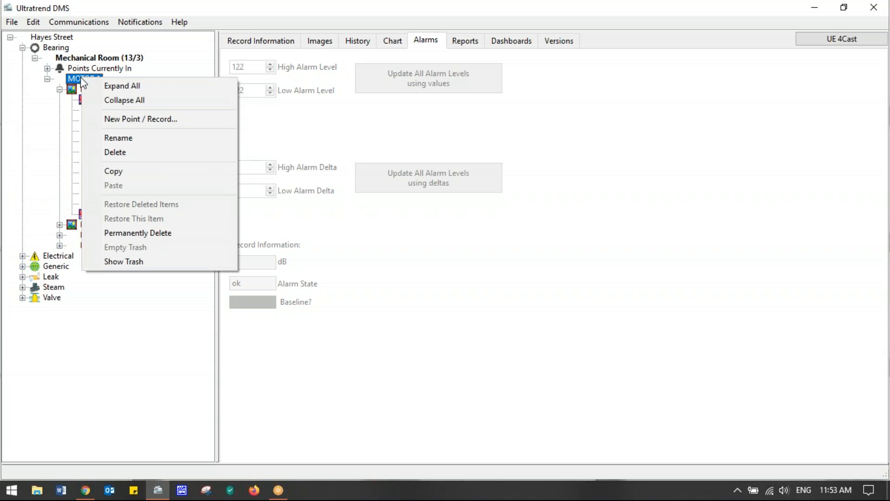
{"action": "left_click", "coordinate": [121, 85]}
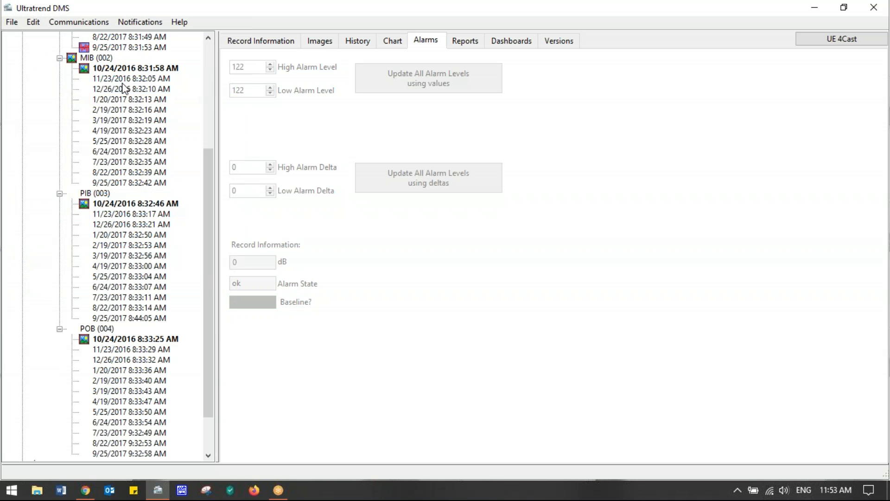
{"action": "scroll", "coordinate": [123, 84], "scroll_direction": "up", "scroll_amount": 6}
{"action": "scroll", "coordinate": [123, 84], "scroll_direction": "down", "scroll_amount": 5}
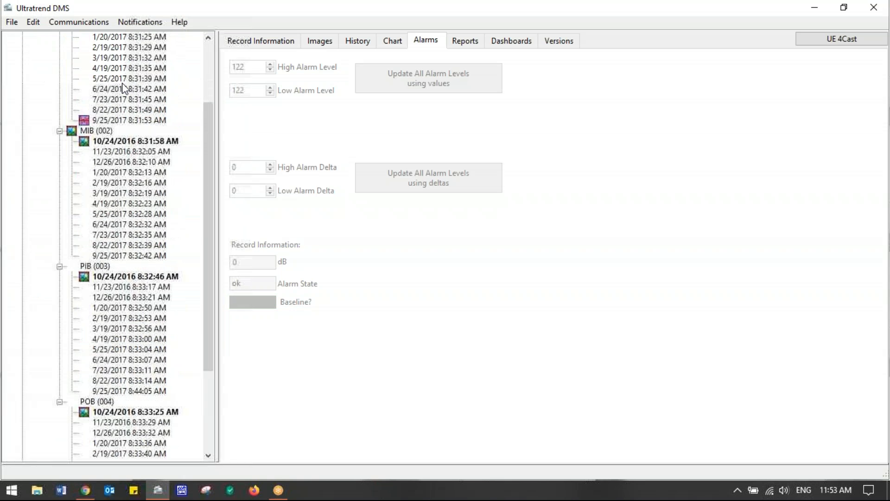
{"action": "scroll", "coordinate": [125, 88], "scroll_direction": "down", "scroll_amount": 2}
{"action": "scroll", "coordinate": [123, 86], "scroll_direction": "up", "scroll_amount": 7}
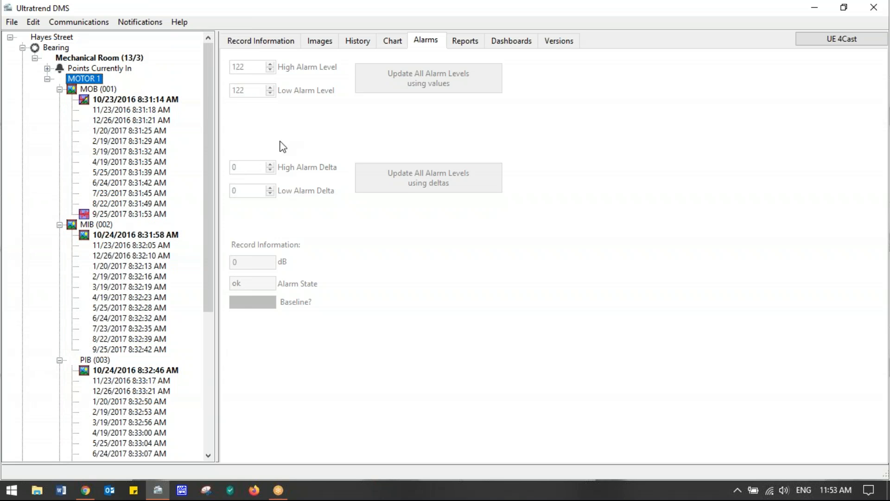
Step: From MOB's 10/23/2016 record, set the low alarm delta to 8 and high alarm delta to 16, and update all alarm levels using deltas
{"action": "left_click", "coordinate": [108, 101]}
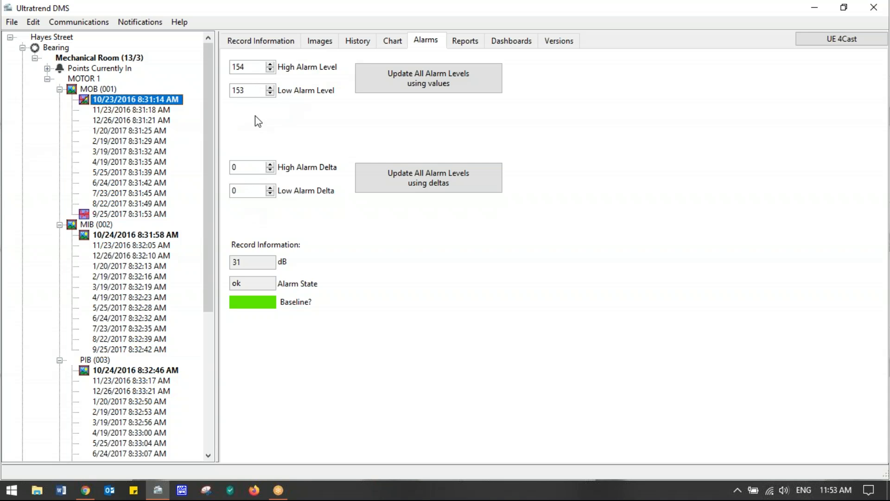
{"action": "left_click", "coordinate": [234, 191]}
{"action": "double_click", "coordinate": [263, 192]}
{"action": "type", "text": "8"}
{"action": "left_click", "coordinate": [257, 168]}
{"action": "type", "text": "16"}
{"action": "key", "text": "BackSpace"}
{"action": "key", "text": "BackSpace"}
{"action": "key", "text": "BackSpace"}
{"action": "type", "text": "16"}
{"action": "left_click", "coordinate": [413, 183]}
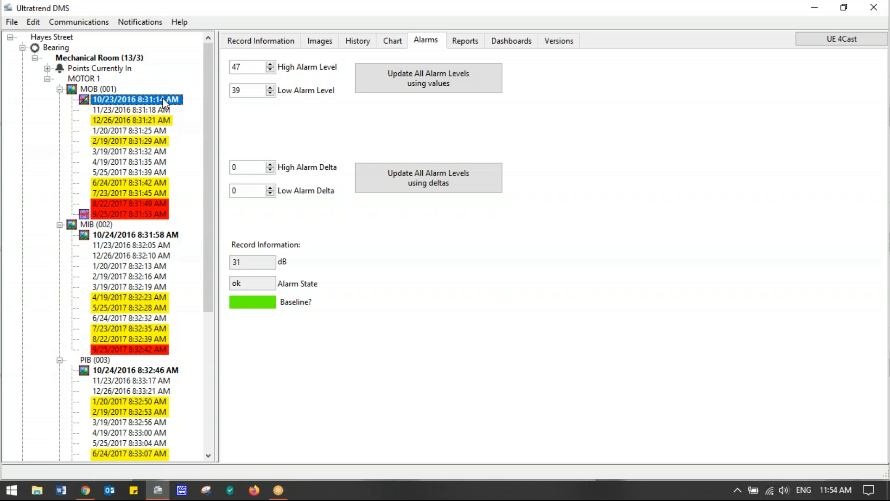
Step: Check the baseline record's dB and compare the alarm levels of PIB's baseline with MOB's 4/19/2017 and 8/22/2017 records
{"action": "left_click", "coordinate": [255, 43]}
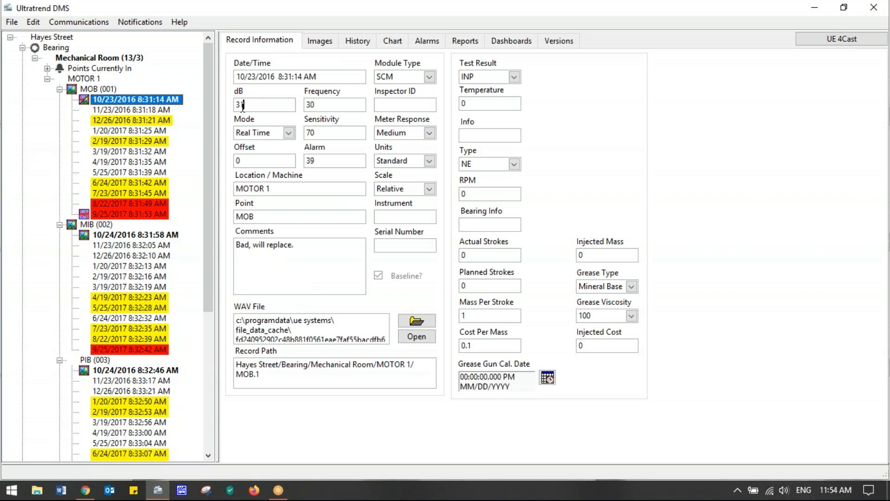
{"action": "left_click", "coordinate": [430, 45]}
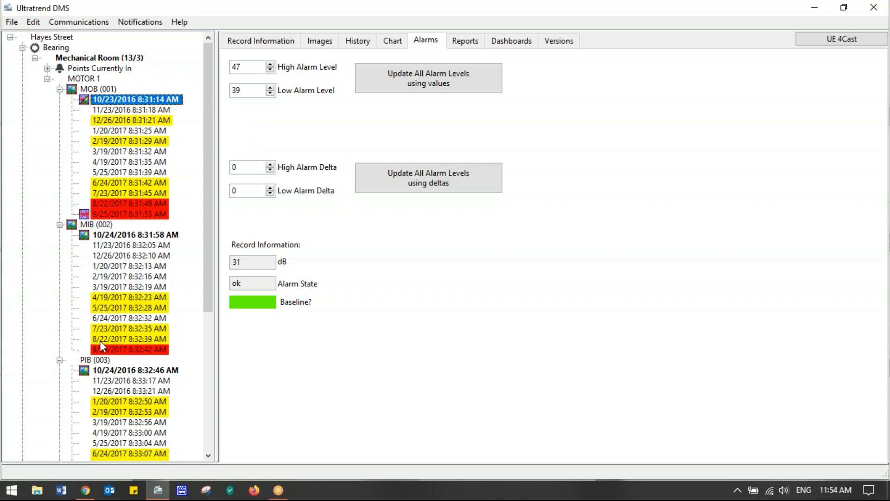
{"action": "left_click", "coordinate": [102, 372]}
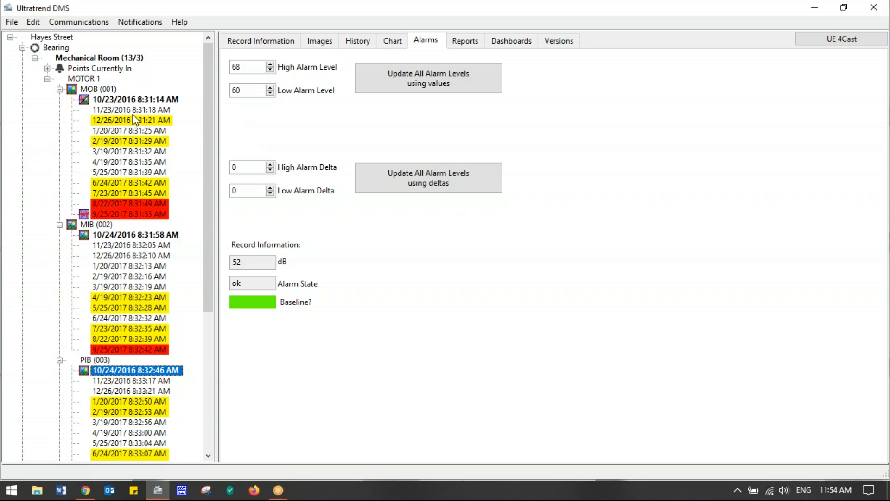
{"action": "left_click", "coordinate": [120, 162]}
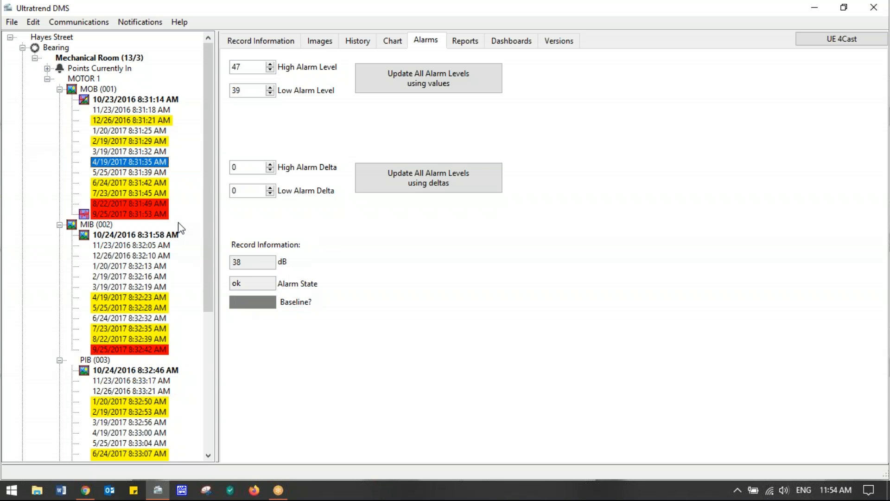
{"action": "left_click", "coordinate": [141, 203]}
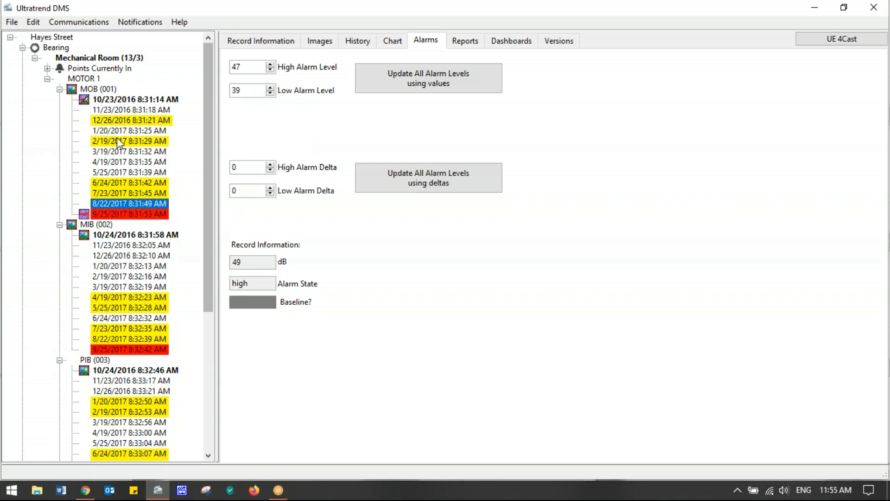
Step: From MOB's 10/23/2016 record, set the high alarm level to 75 and low alarm level to 57, and update all alarm levels using values
{"action": "left_click", "coordinate": [129, 100]}
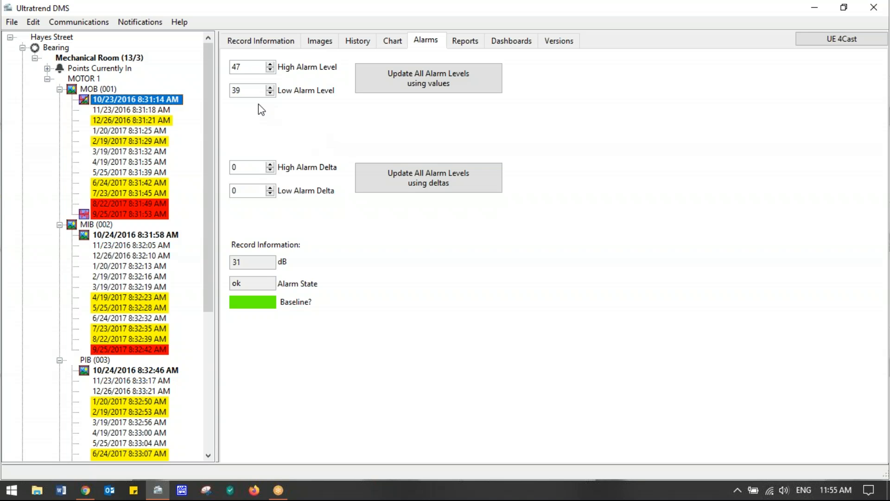
{"action": "left_click", "coordinate": [239, 90]}
{"action": "key", "text": "BackSpace"}
{"action": "key", "text": "BackSpace"}
{"action": "type", "text": "57"}
{"action": "left_click", "coordinate": [248, 68]}
{"action": "key", "text": "BackSpace"}
{"action": "key", "text": "BackSpace"}
{"action": "type", "text": "75"}
{"action": "left_click", "coordinate": [243, 90]}
{"action": "key", "text": "BackSpace"}
{"action": "key", "text": "BackSpace"}
{"action": "type", "text": "57"}
{"action": "left_click", "coordinate": [420, 79]}
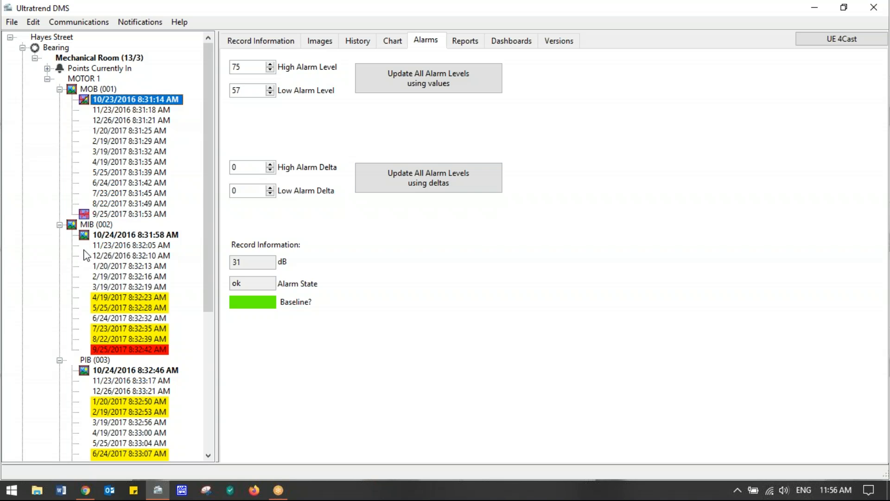
Step: From MIB's 10/24/2016 baseline record, set the high alarm delta to 16 and low alarm delta to 8, and update all alarm levels using deltas
{"action": "left_click", "coordinate": [153, 235]}
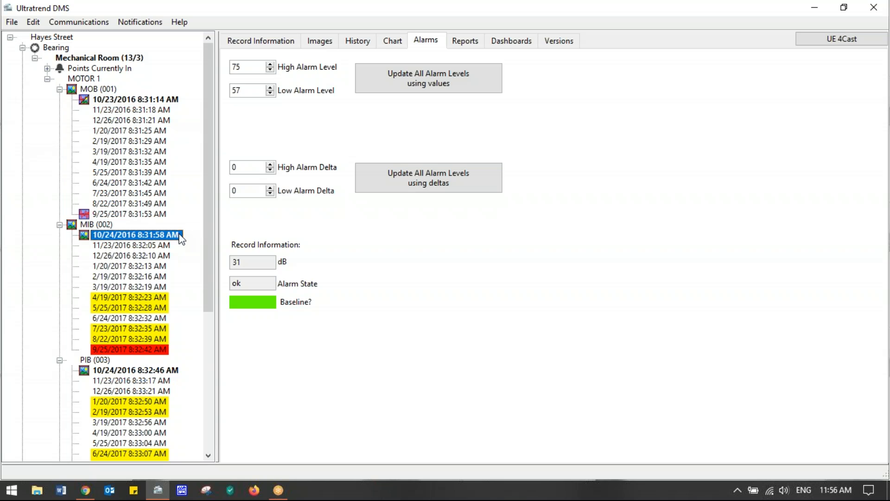
{"action": "left_click", "coordinate": [240, 168]}
{"action": "key", "text": "BackSpace"}
{"action": "type", "text": "8"}
{"action": "key", "text": "BackSpace"}
{"action": "type", "text": "16"}
{"action": "left_click", "coordinate": [251, 191]}
{"action": "key", "text": "BackSpace"}
{"action": "type", "text": "8"}
{"action": "left_click", "coordinate": [389, 187]}
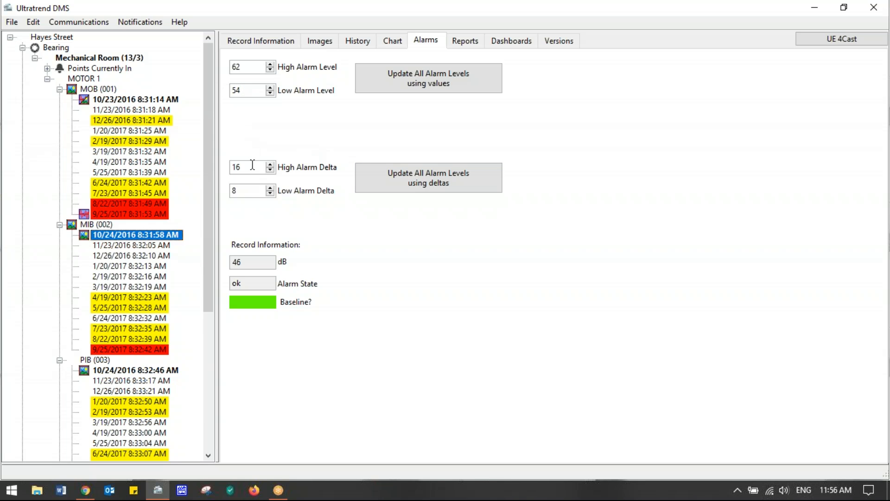
Step: Try a low alarm delta of 16 and a high alarm delta of 25 on MIB's baseline record, without applying them
{"action": "left_click", "coordinate": [259, 190]}
{"action": "key", "text": "BackSpace"}
{"action": "type", "text": "16"}
{"action": "left_click", "coordinate": [246, 169]}
{"action": "key", "text": "BackSpace"}
{"action": "key", "text": "BackSpace"}
{"action": "type", "text": "25"}
{"action": "left_click", "coordinate": [249, 91]}
Step: Compare the report types offered for the Hayes Street plant, the bearing group Mechanical Room and the leak group Compress. Room
{"action": "right_click", "coordinate": [36, 40]}
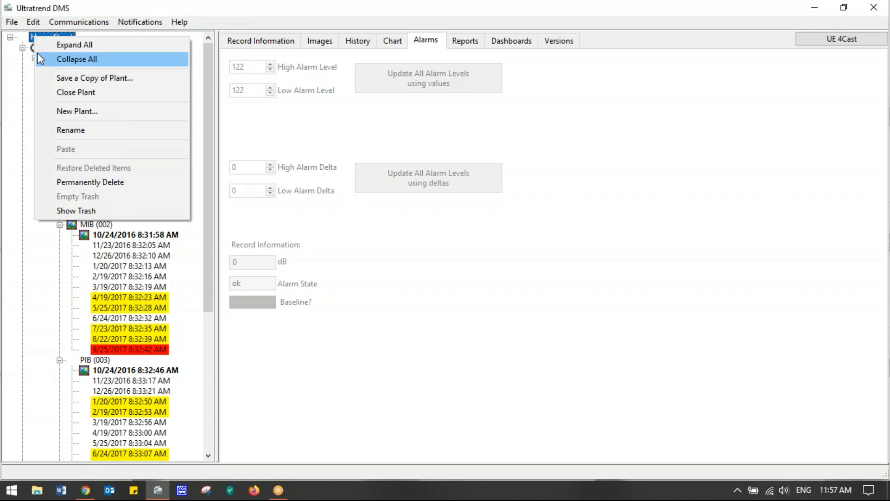
{"action": "left_click", "coordinate": [26, 87]}
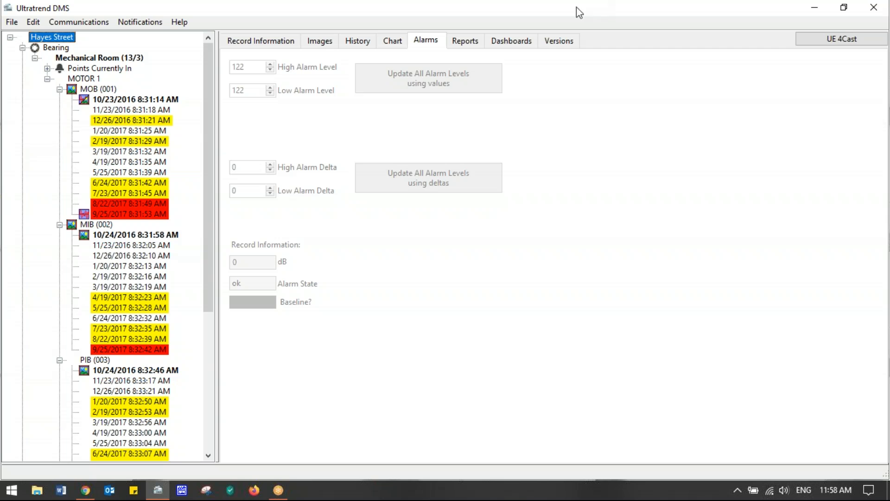
{"action": "left_click", "coordinate": [461, 42]}
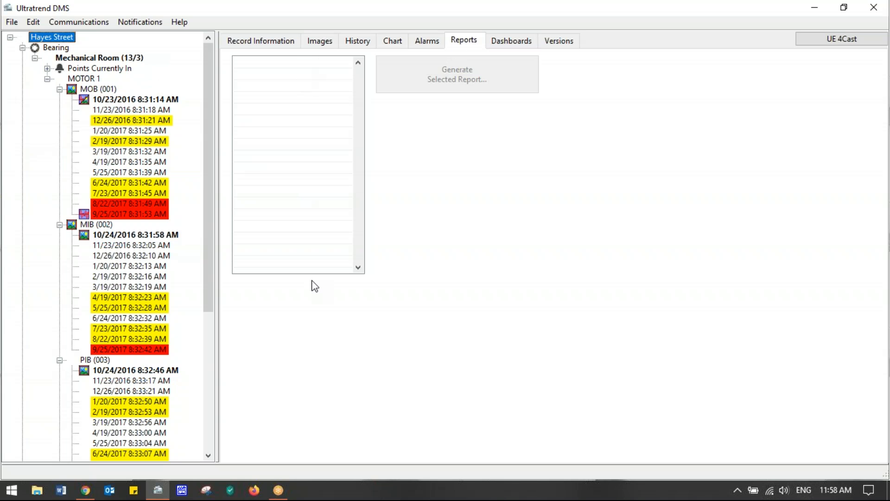
{"action": "left_click", "coordinate": [94, 62]}
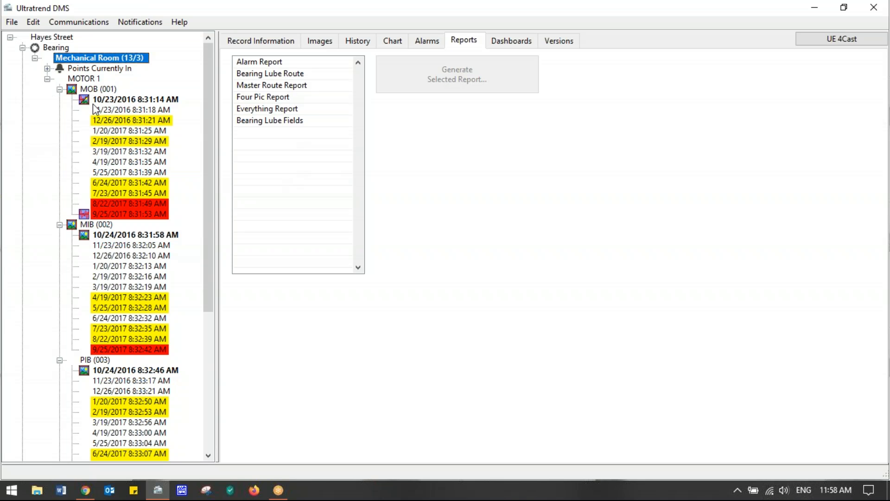
{"action": "left_click", "coordinate": [47, 79]}
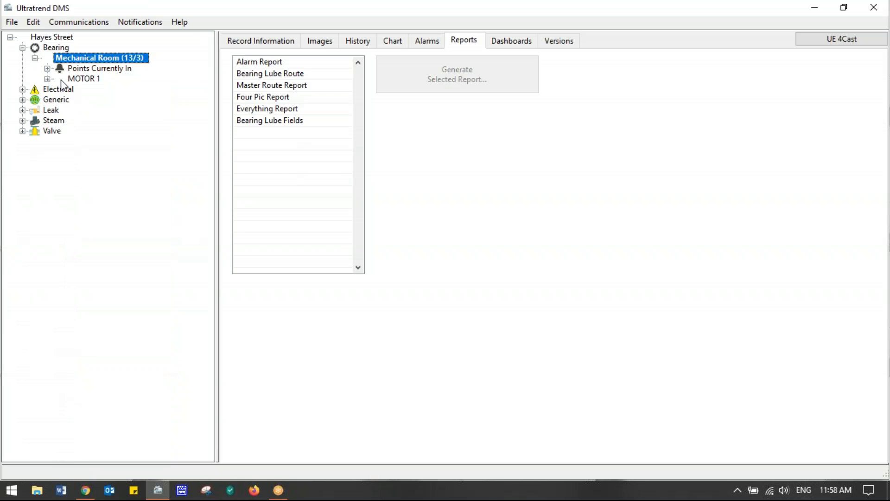
{"action": "left_click", "coordinate": [50, 110]}
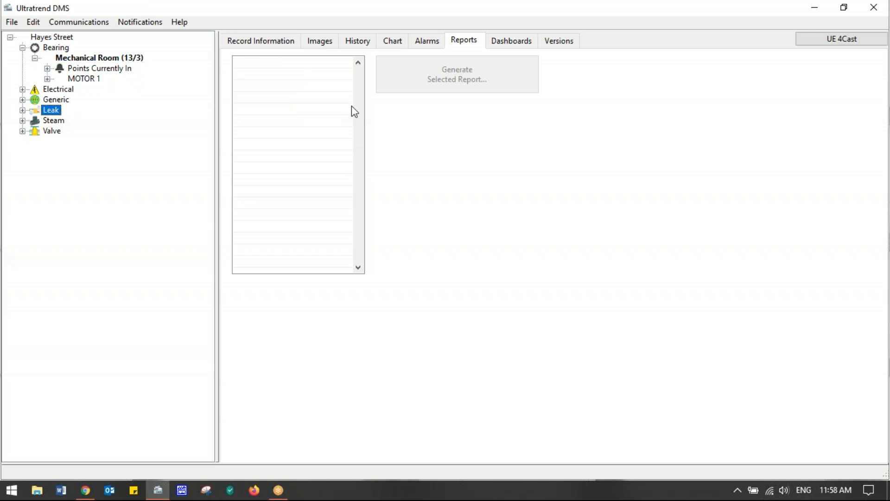
{"action": "left_click", "coordinate": [22, 111]}
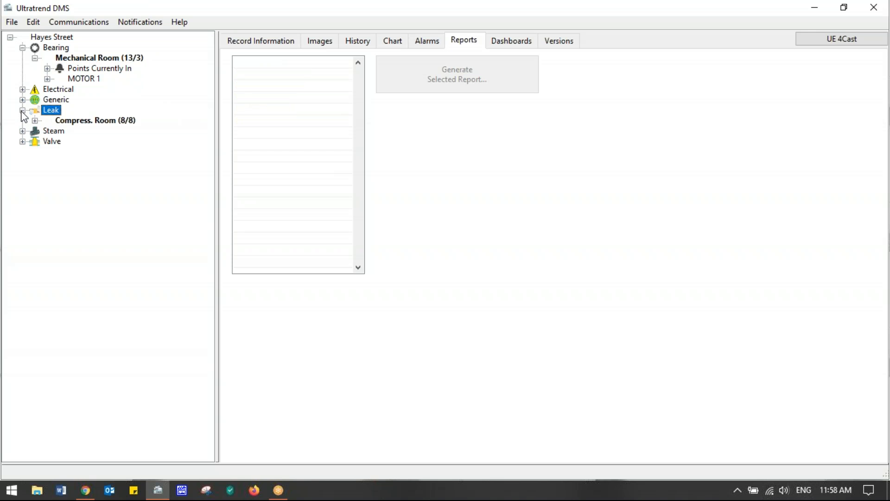
{"action": "left_click", "coordinate": [82, 122]}
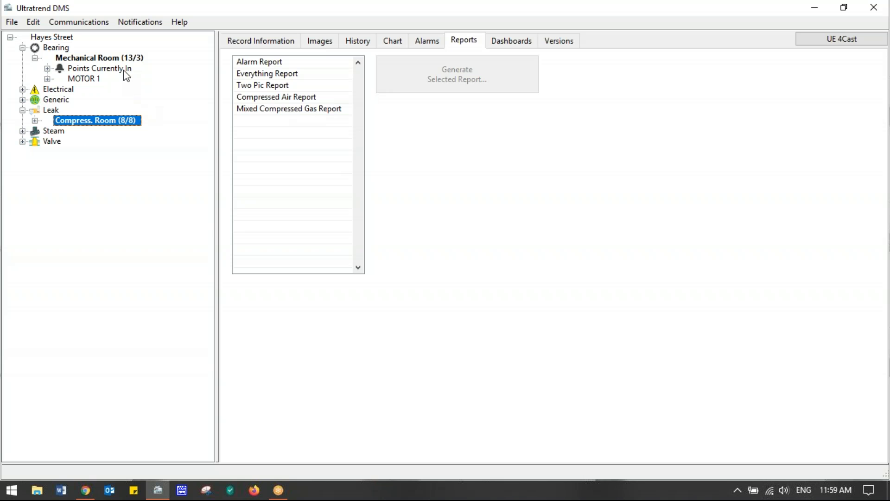
{"action": "left_click", "coordinate": [112, 57]}
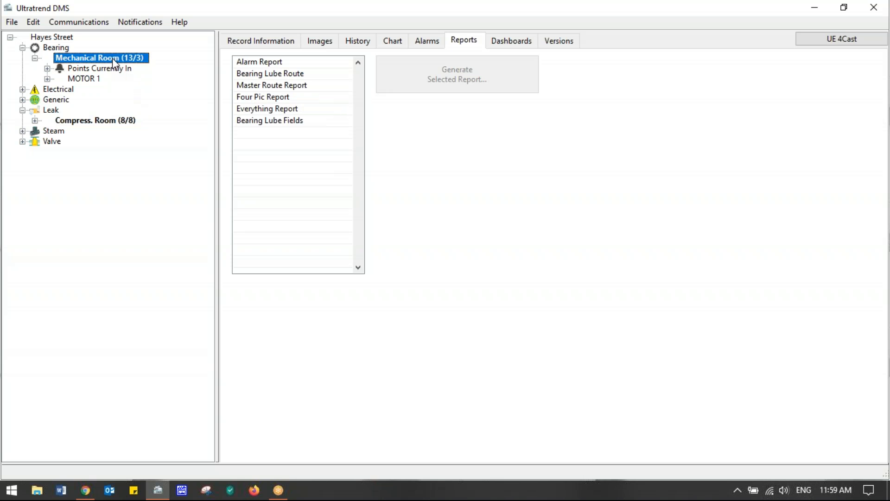
{"action": "left_click", "coordinate": [22, 110]}
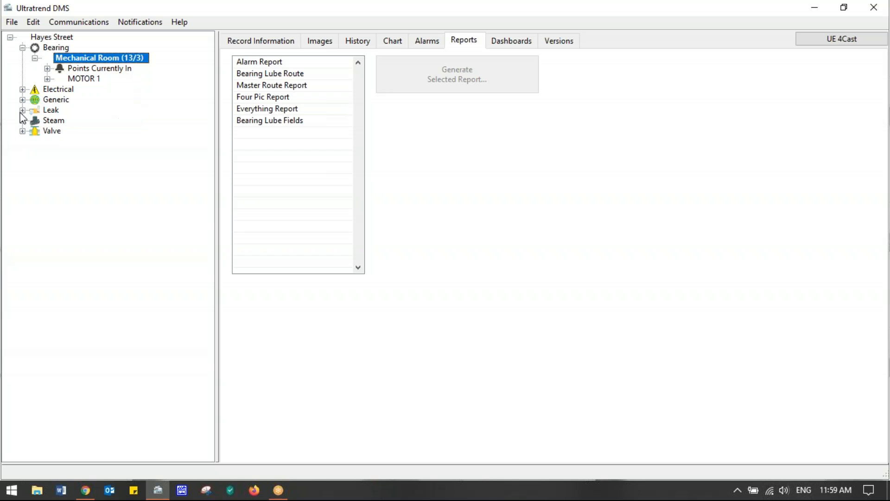
Step: Generate the Bearing Lube Route report for Mechanical Room as an Excel workbook named "lube" on the Desktop
{"action": "left_click", "coordinate": [273, 98]}
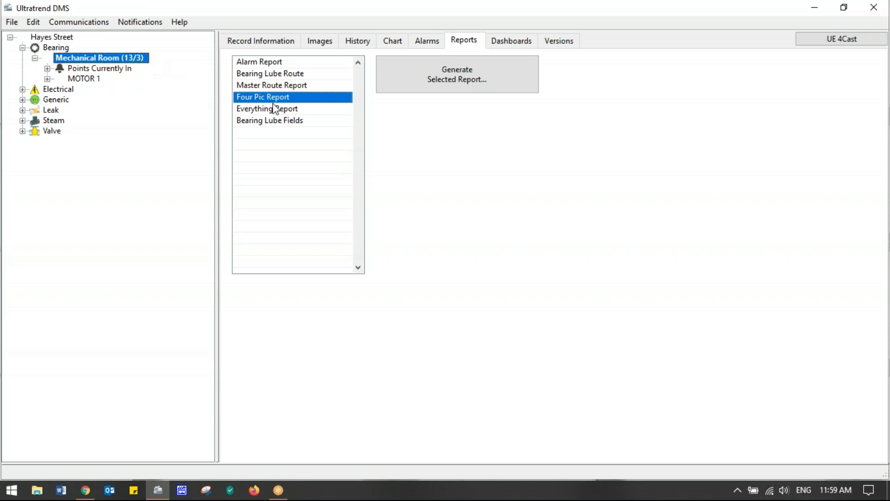
{"action": "left_click", "coordinate": [256, 84]}
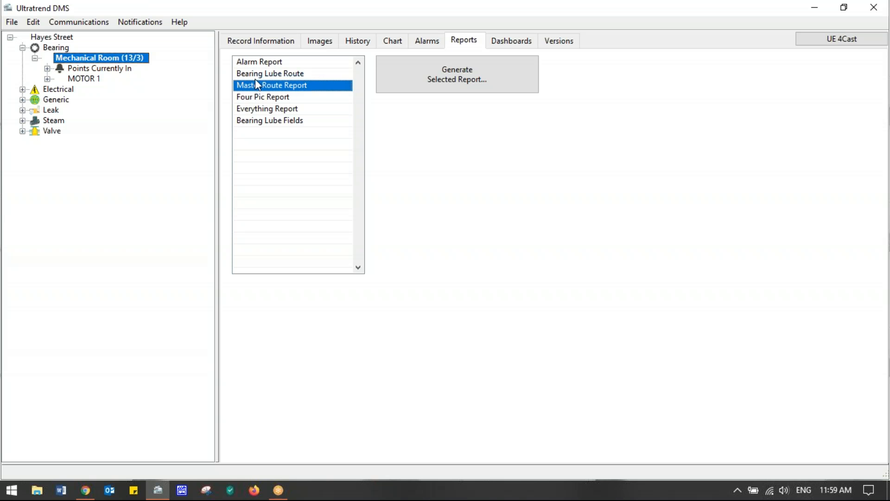
{"action": "left_click", "coordinate": [256, 73]}
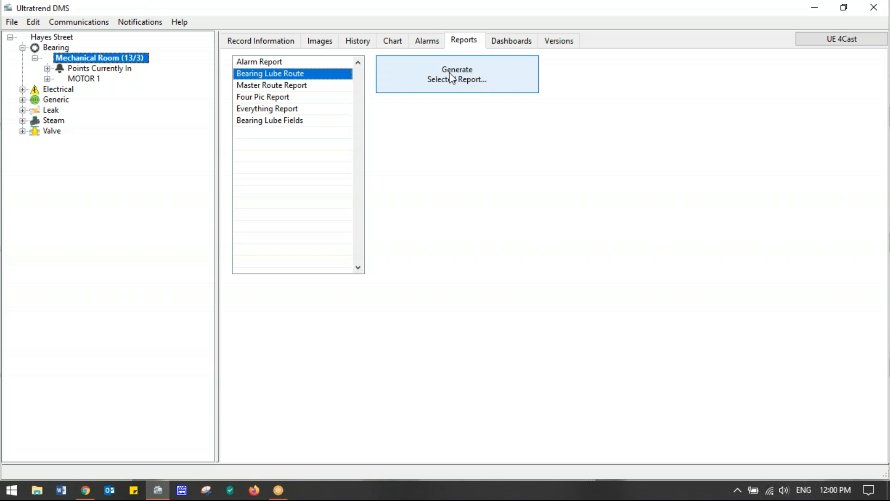
{"action": "left_click", "coordinate": [484, 83]}
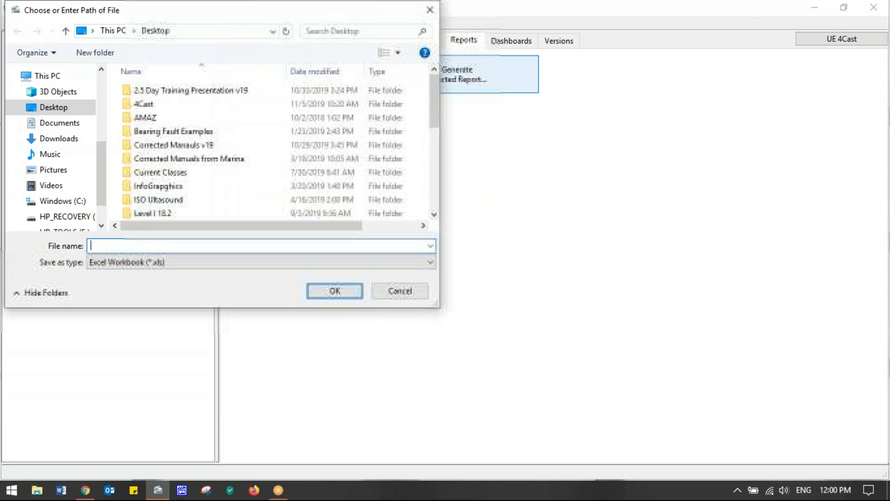
{"action": "type", "text": "lube"}
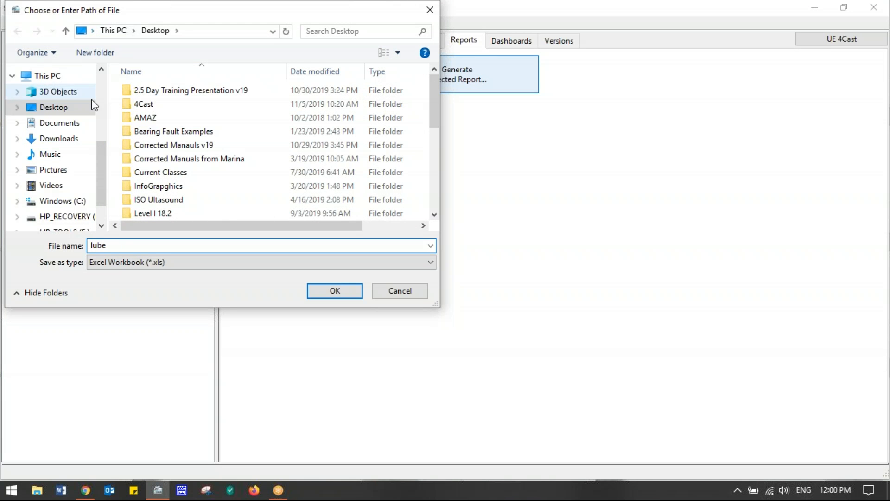
{"action": "left_click", "coordinate": [345, 296]}
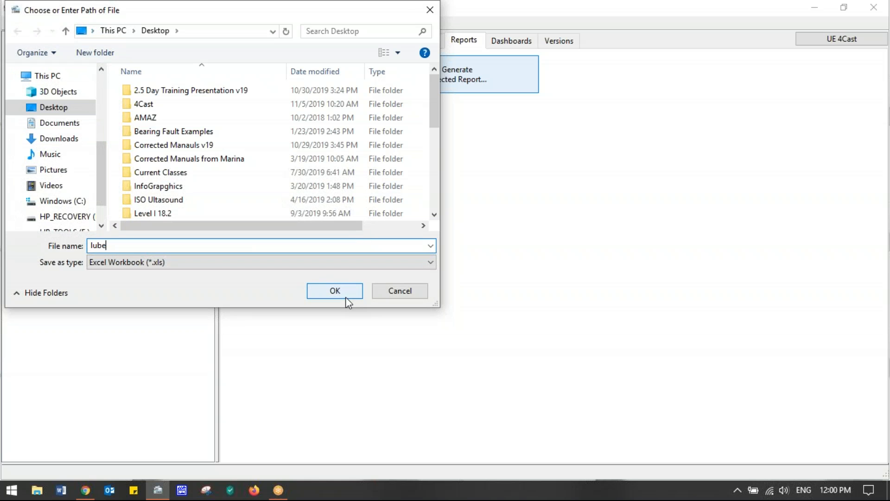
{"action": "left_click", "coordinate": [346, 296]}
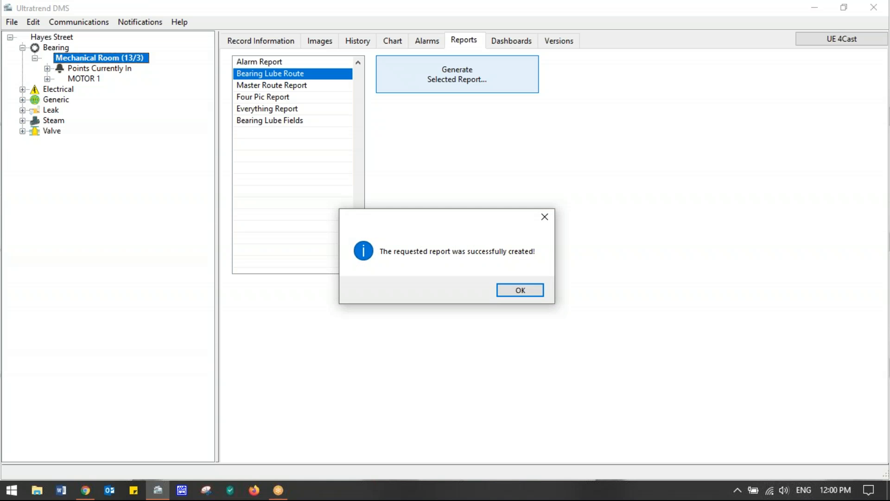
Step: Review the Hayes Street alarm and overdue-reading dashboards, try to edit the filters, and inspect the days-since-last-reading choices
{"action": "left_click", "coordinate": [536, 291]}
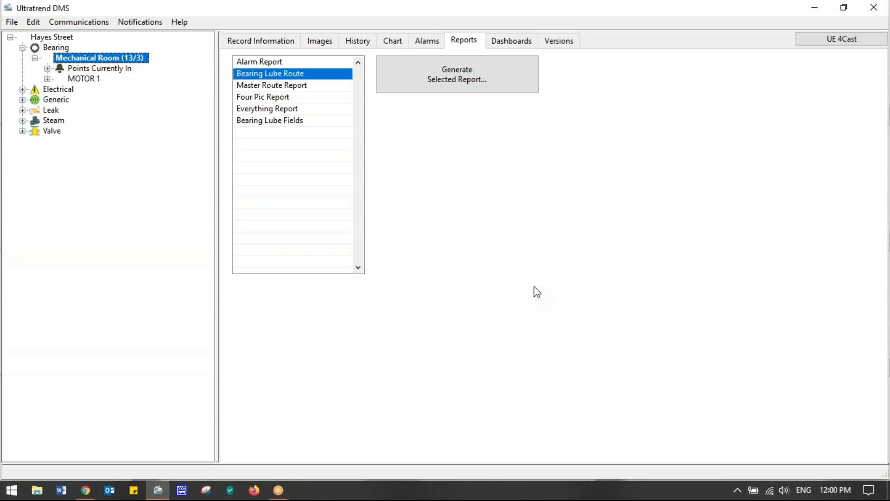
{"action": "left_click", "coordinate": [512, 42]}
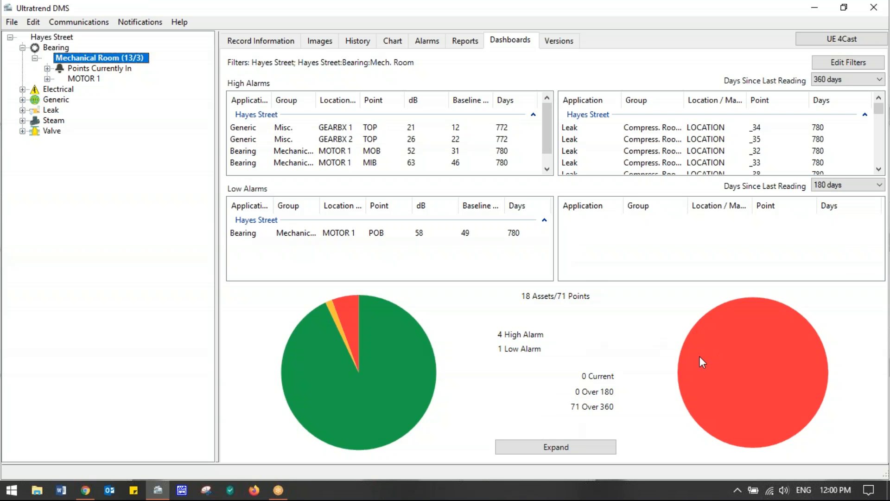
{"action": "left_click", "coordinate": [859, 65]}
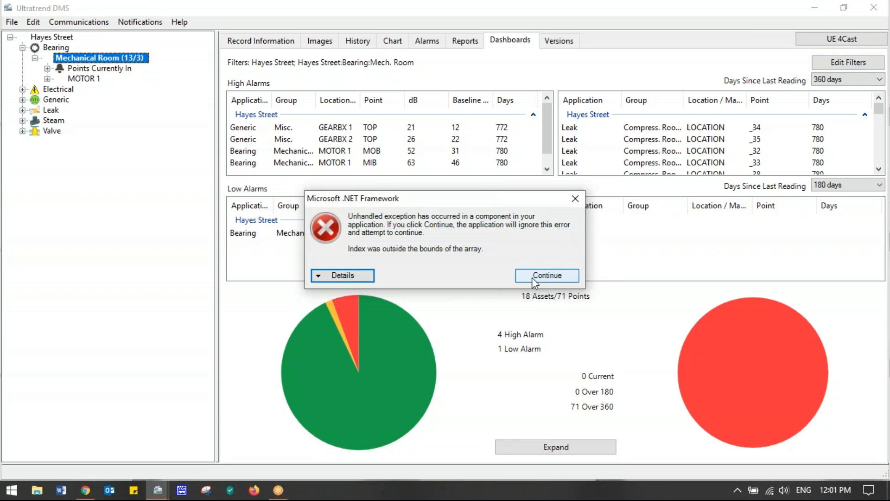
{"action": "left_click", "coordinate": [535, 277]}
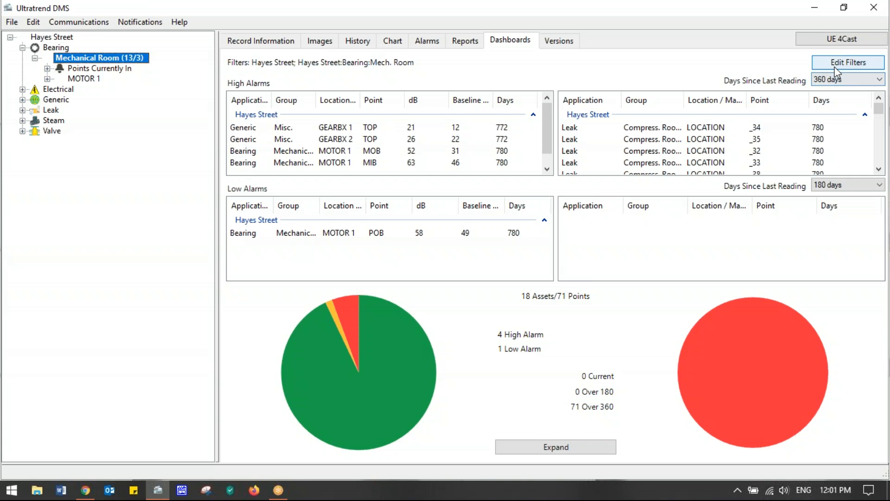
{"action": "left_click", "coordinate": [879, 82]}
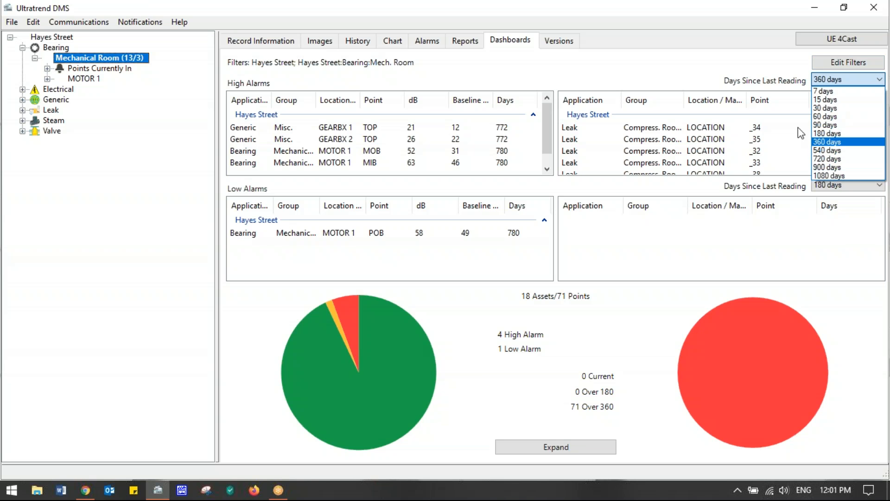
{"action": "left_click", "coordinate": [793, 93]}
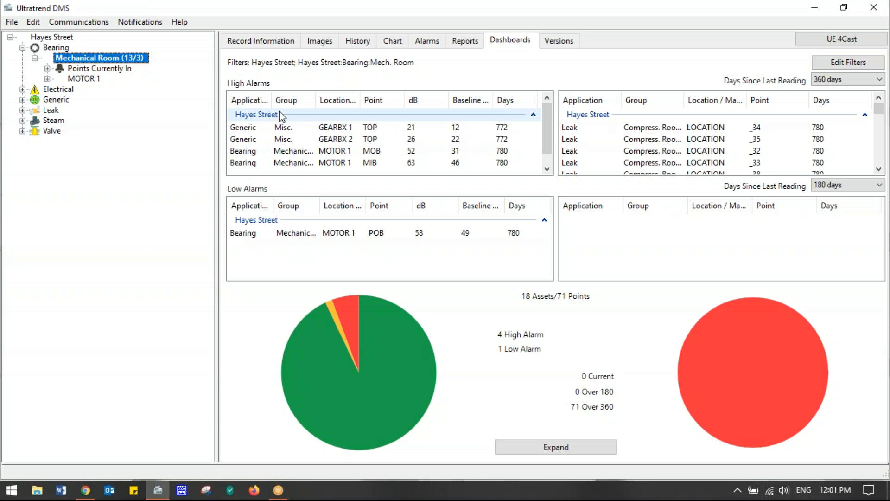
Step: Expand MOTOR 1 in Mechanical Room and compare its points' dated records with the dashboard alarms
{"action": "left_click", "coordinate": [48, 79]}
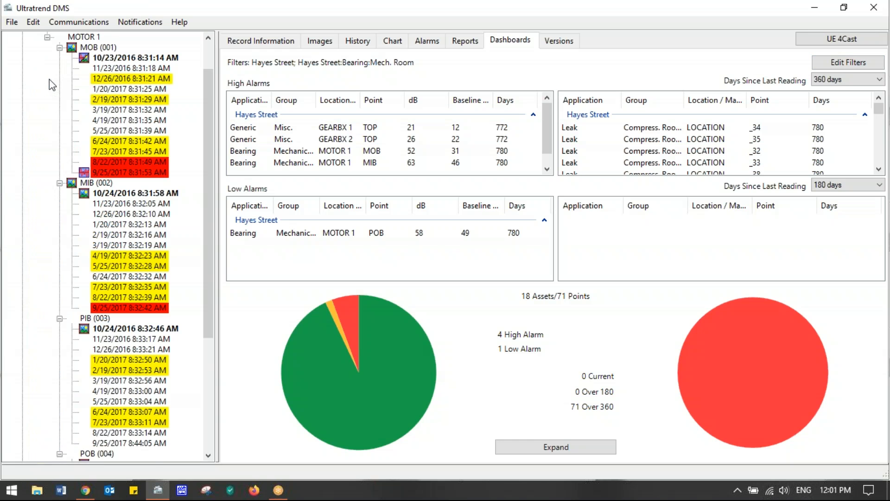
{"action": "scroll", "coordinate": [61, 73], "scroll_direction": "up", "scroll_amount": 1}
{"action": "scroll", "coordinate": [61, 73], "scroll_direction": "down", "scroll_amount": 1}
{"action": "scroll", "coordinate": [61, 72], "scroll_direction": "down", "scroll_amount": 1}
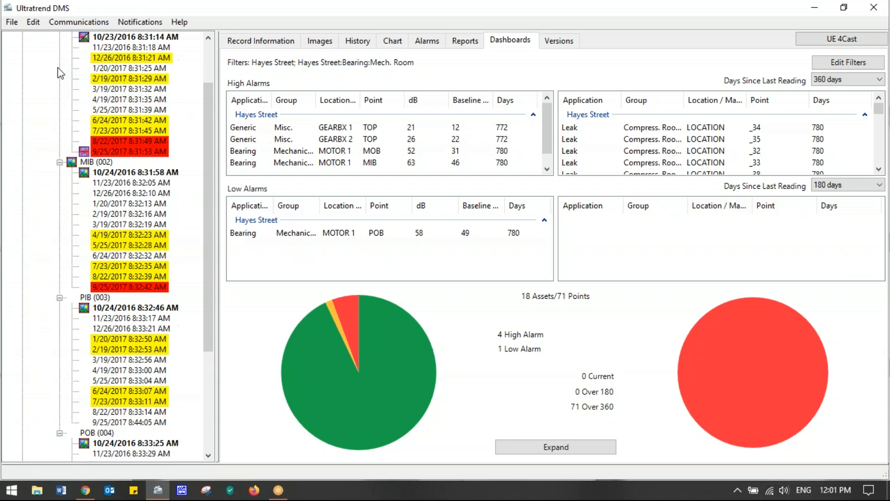
{"action": "scroll", "coordinate": [61, 73], "scroll_direction": "up", "scroll_amount": 2}
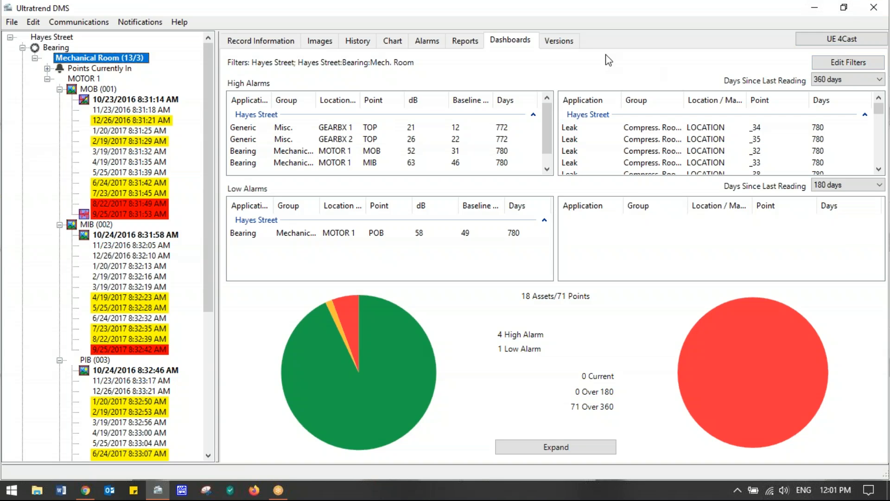
Step: Check the current and available DMS versions for updates
{"action": "left_click", "coordinate": [558, 41]}
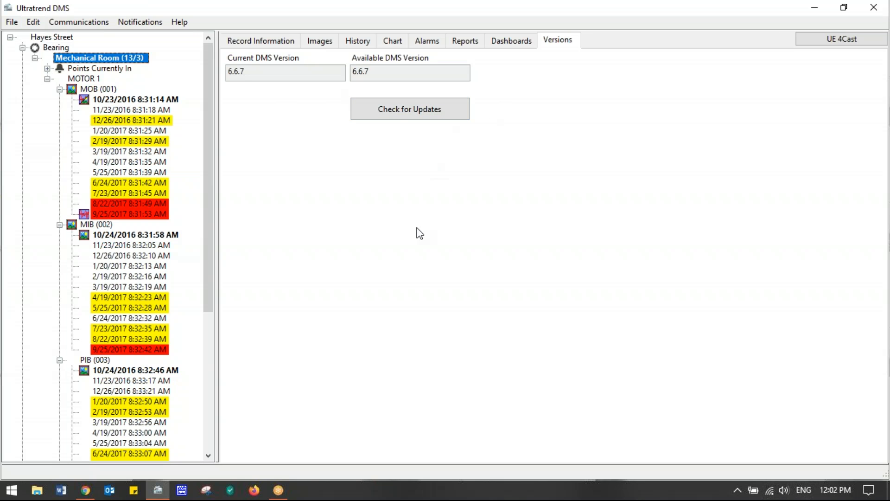
{"action": "left_click", "coordinate": [398, 116]}
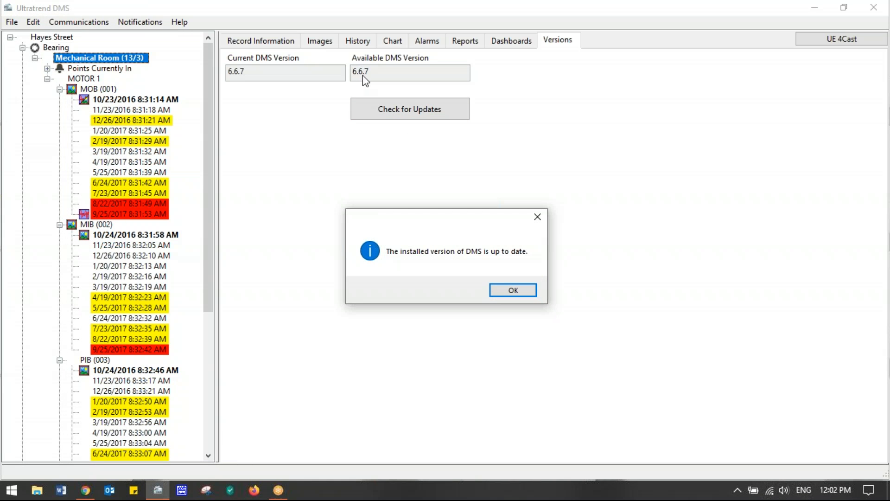
{"action": "left_click", "coordinate": [512, 291]}
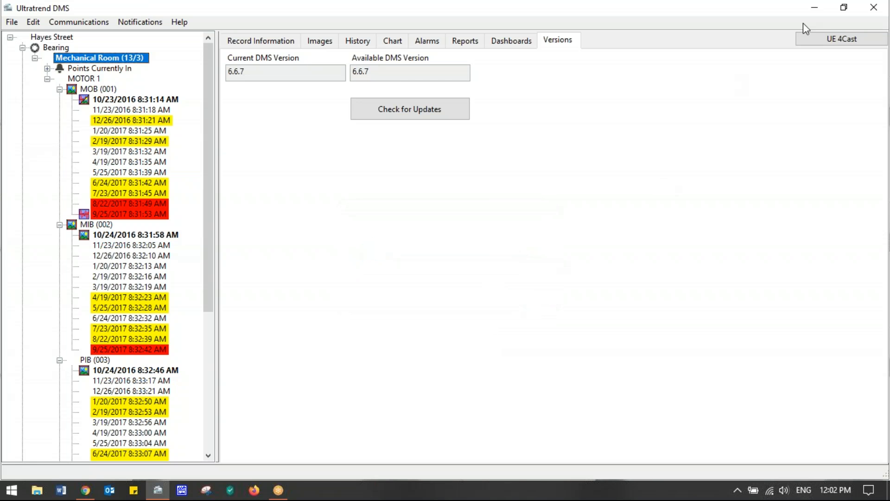
Step: Review the UE 4Cast Manager's configuration, points, sensor setup and reading schedule options, then close the manager
{"action": "left_click", "coordinate": [838, 41]}
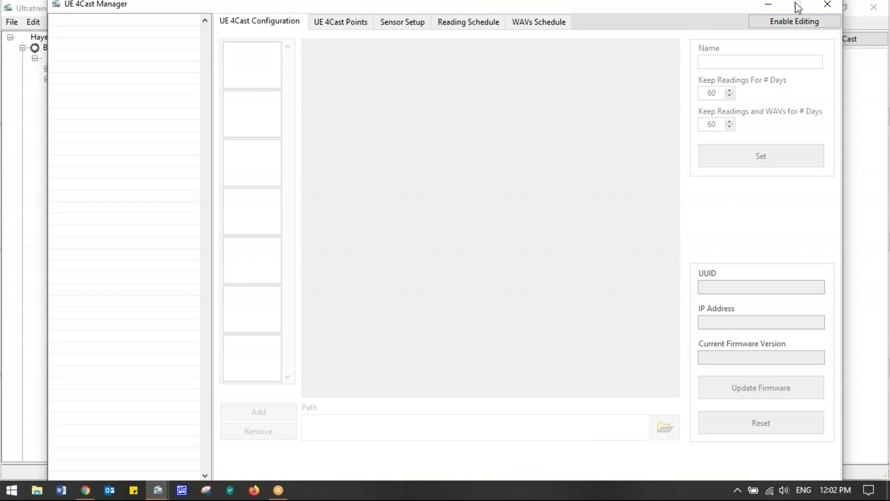
{"action": "left_click", "coordinate": [334, 28]}
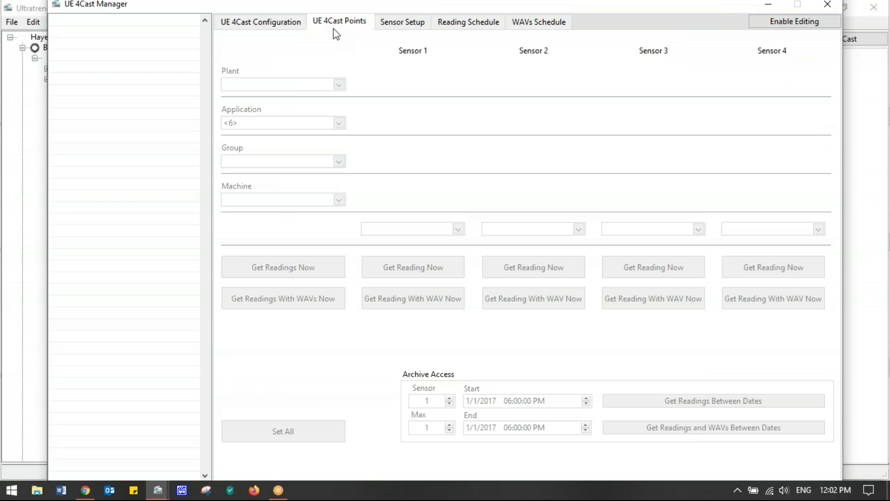
{"action": "left_click", "coordinate": [424, 21]}
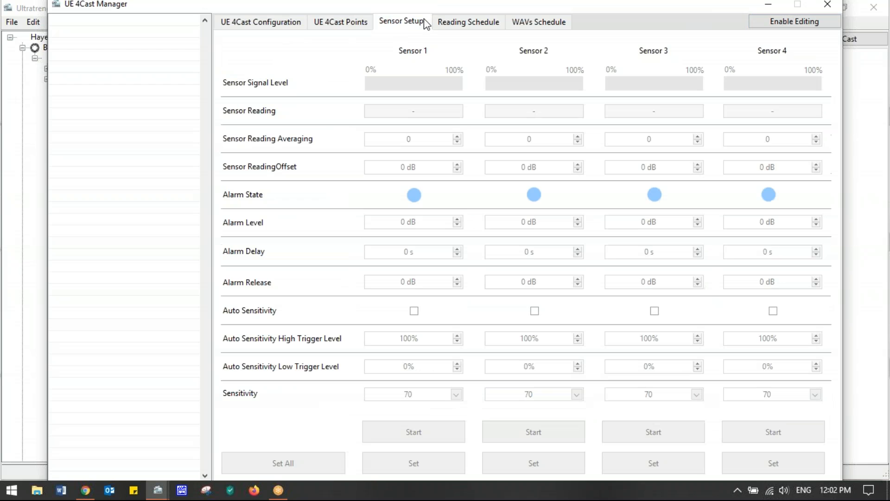
{"action": "left_click", "coordinate": [458, 27]}
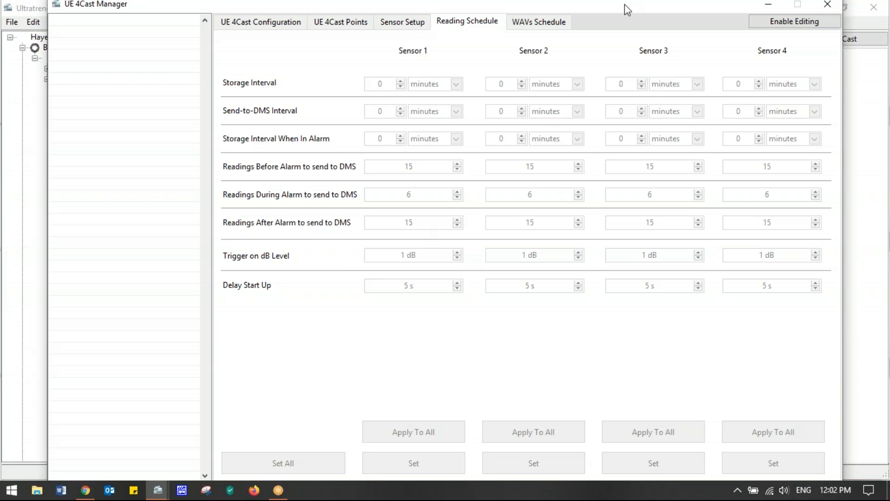
{"action": "left_click", "coordinate": [829, 6]}
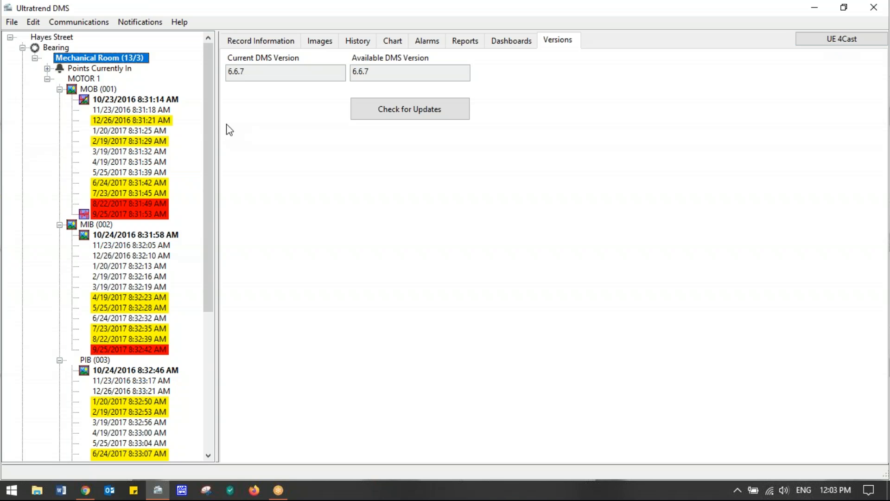
{"action": "left_click", "coordinate": [22, 48]}
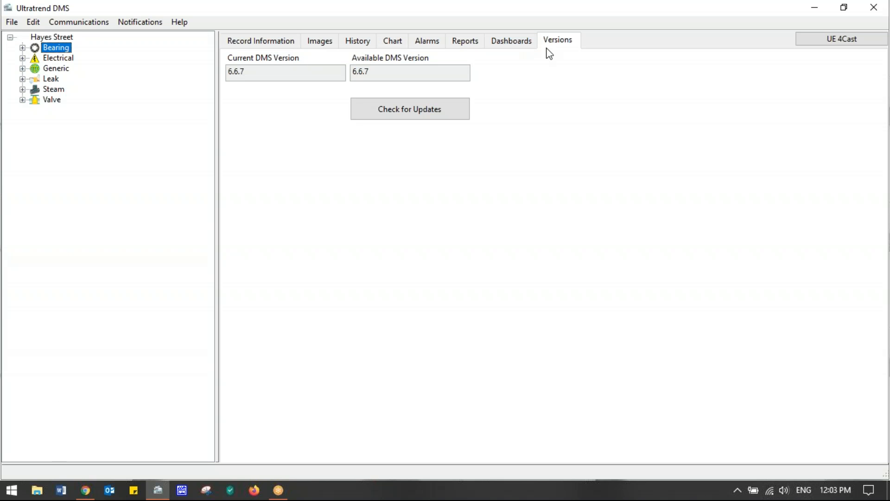
{"action": "left_click", "coordinate": [11, 23]}
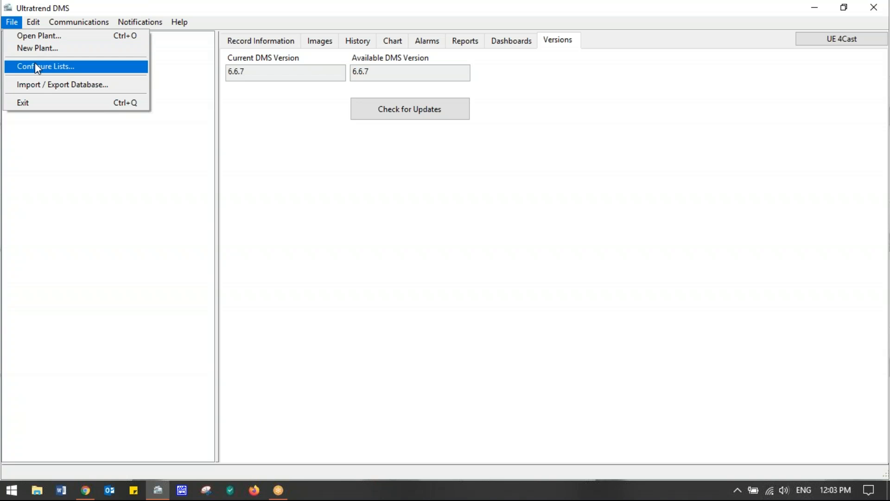
{"action": "left_click", "coordinate": [36, 163]}
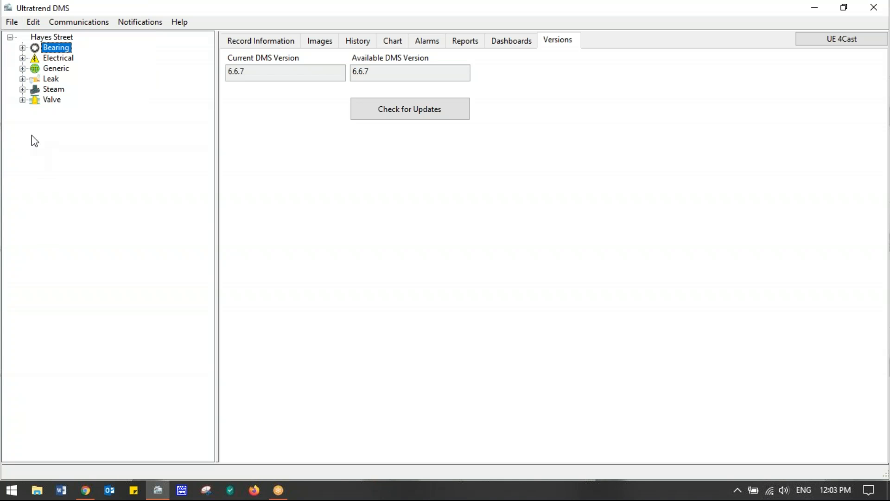
Step: Show the record information of MOB's 10/23/2016 baseline record under MOTOR 1 in the Bearing application
{"action": "left_click", "coordinate": [22, 47]}
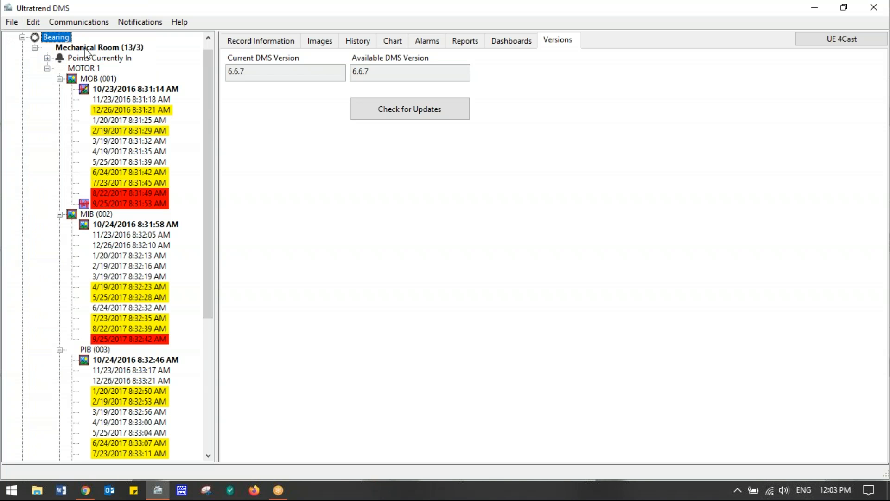
{"action": "left_click", "coordinate": [111, 89]}
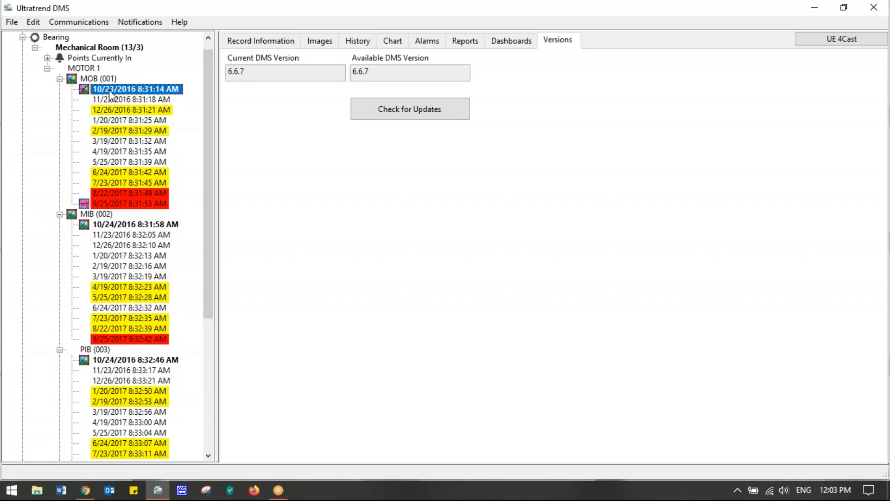
{"action": "left_click", "coordinate": [252, 43]}
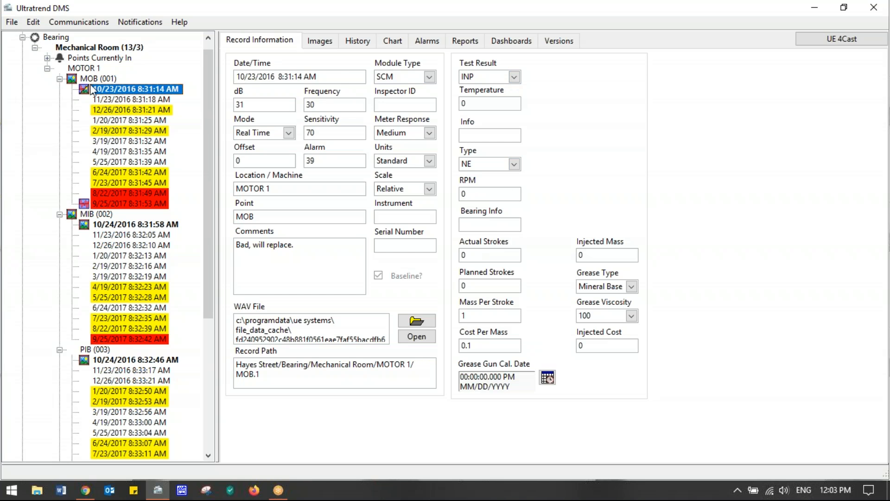
Step: Examine the configurable Test Result, Type, Grease Type and Grease Viscosity lists for the Bearing application, leaving them unedited
{"action": "left_click", "coordinate": [75, 49]}
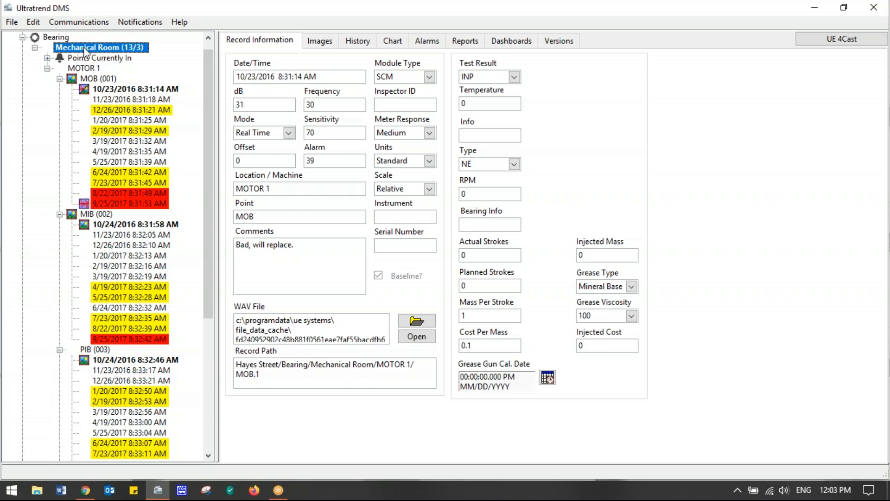
{"action": "left_click", "coordinate": [11, 22]}
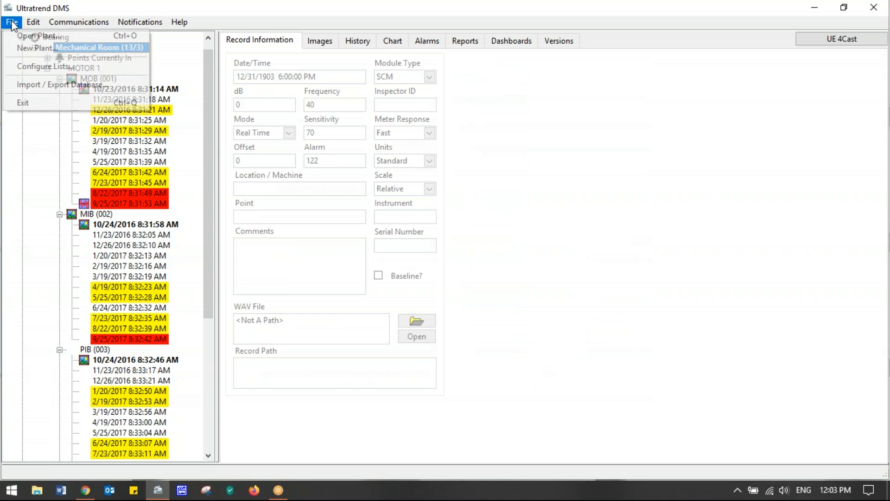
{"action": "left_click", "coordinate": [46, 138]}
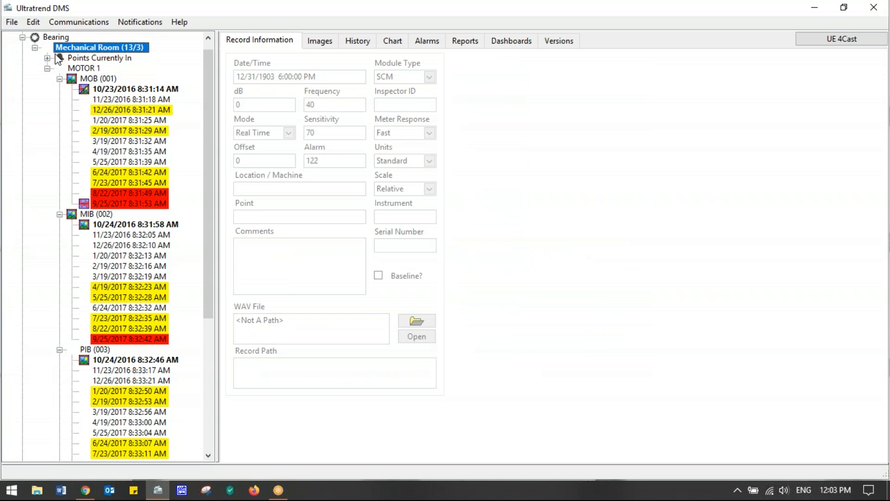
{"action": "left_click", "coordinate": [13, 22]}
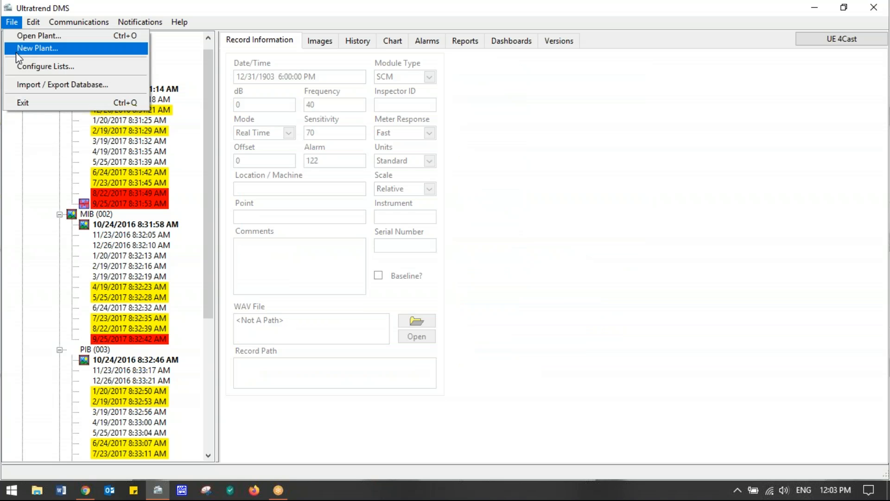
{"action": "left_click", "coordinate": [19, 67]}
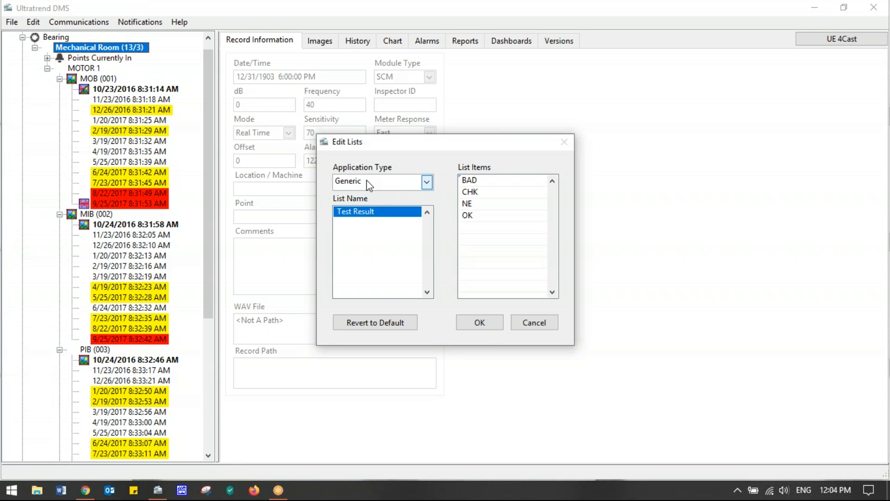
{"action": "left_click", "coordinate": [429, 183]}
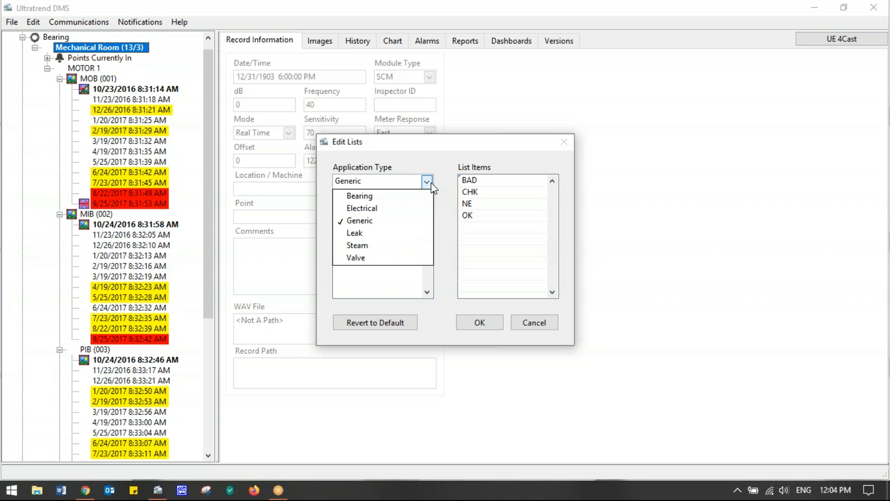
{"action": "left_click", "coordinate": [388, 196]}
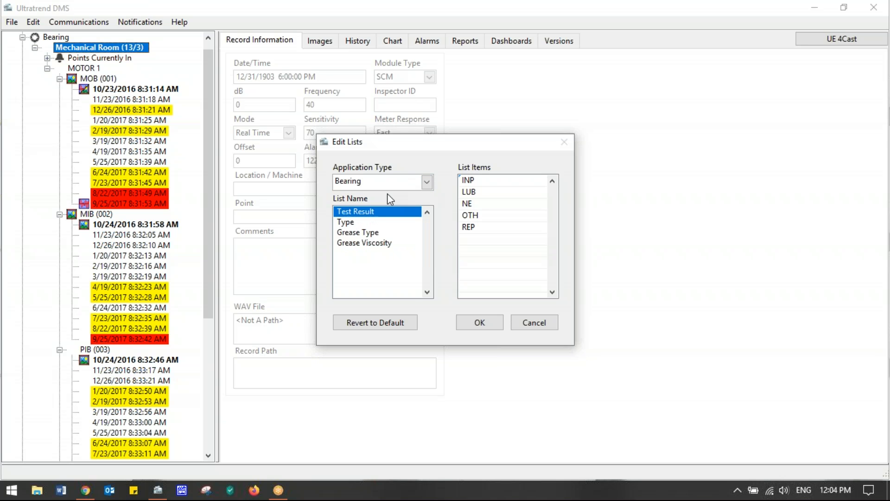
{"action": "left_click", "coordinate": [347, 222]}
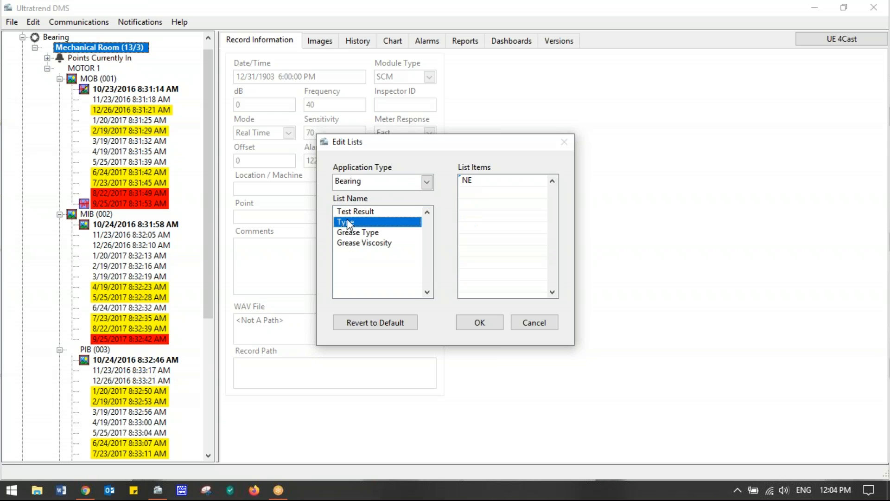
{"action": "left_click", "coordinate": [378, 232]}
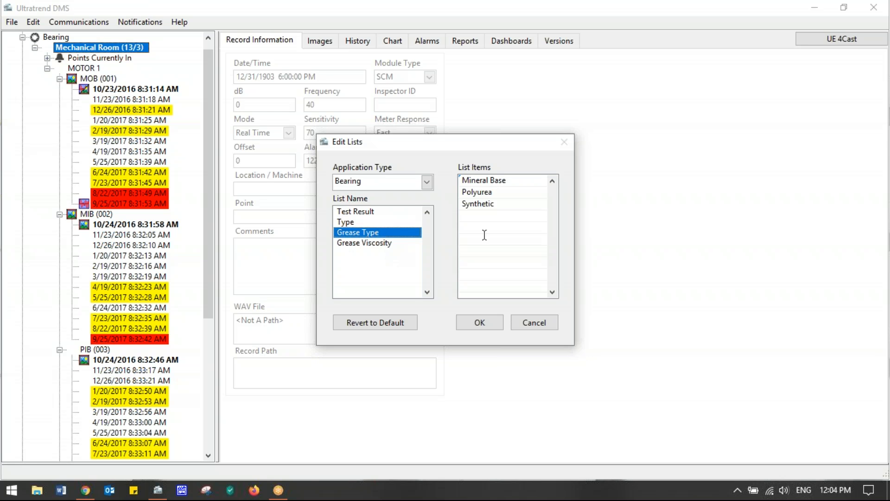
{"action": "left_click", "coordinate": [358, 242]}
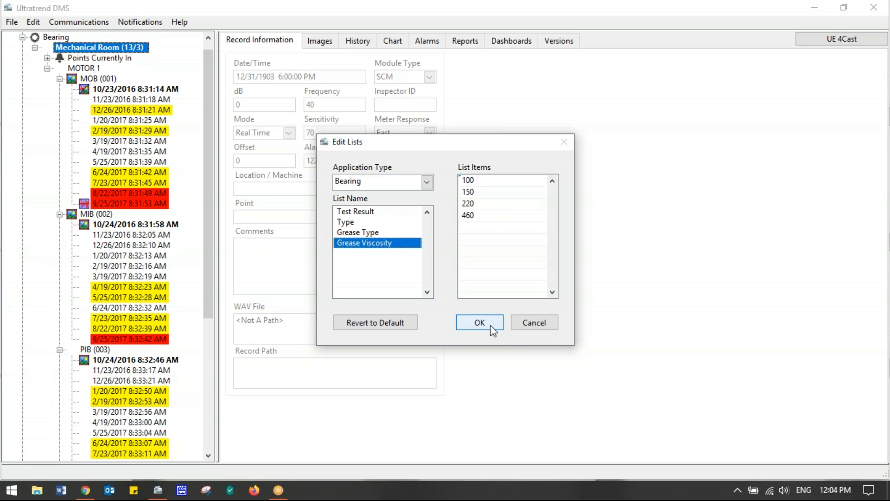
{"action": "left_click", "coordinate": [537, 328]}
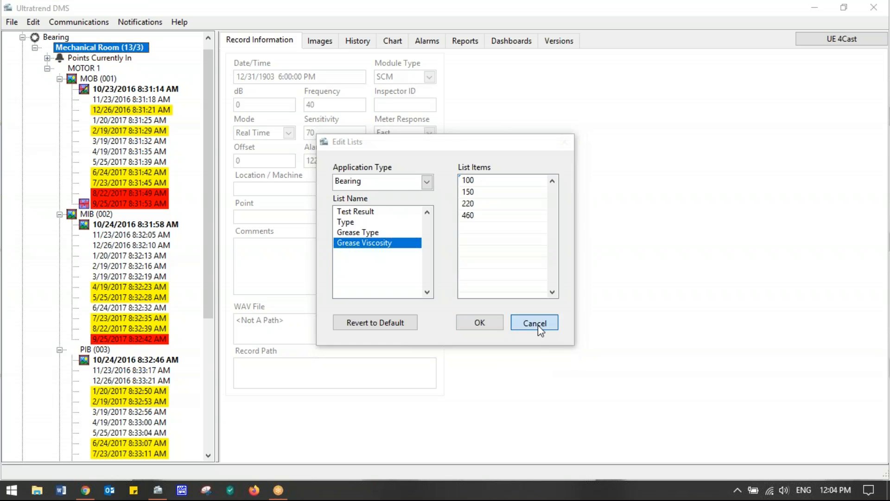
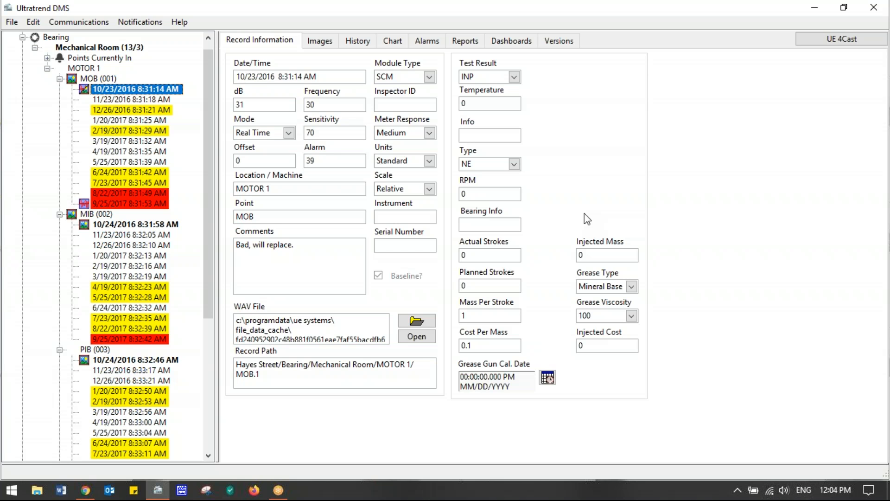
Step: Review the Test Result choices for MOB's 10/23/2016 baseline record without selecting a different one
{"action": "left_click", "coordinate": [515, 77]}
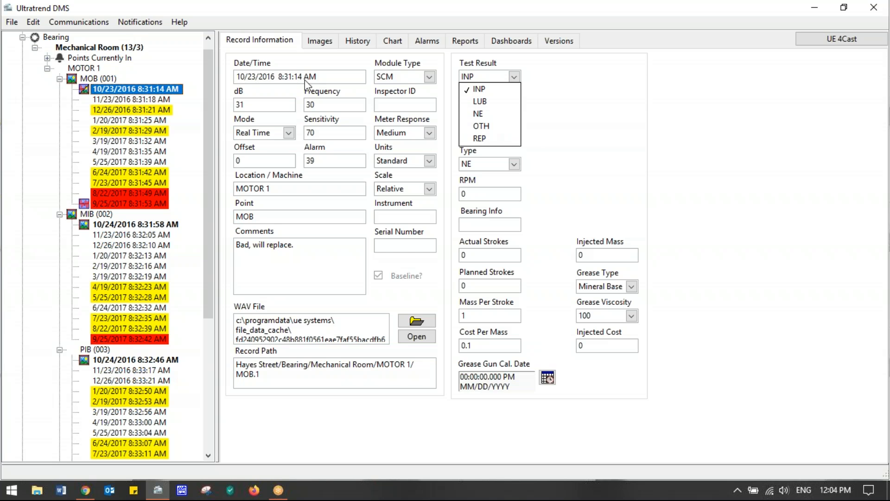
{"action": "left_click", "coordinate": [10, 28]}
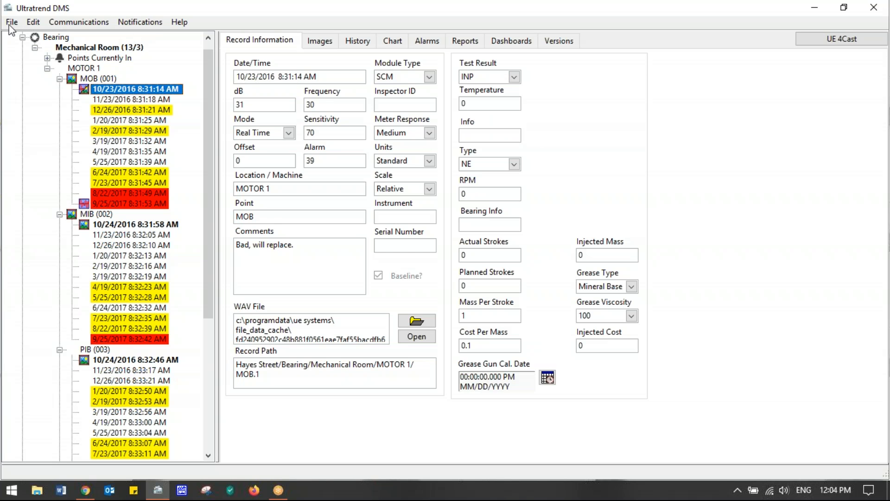
Step: Review the database import and export options, including the folder and plant selection for DMS Data Export, then close the dialog
{"action": "left_click", "coordinate": [12, 22]}
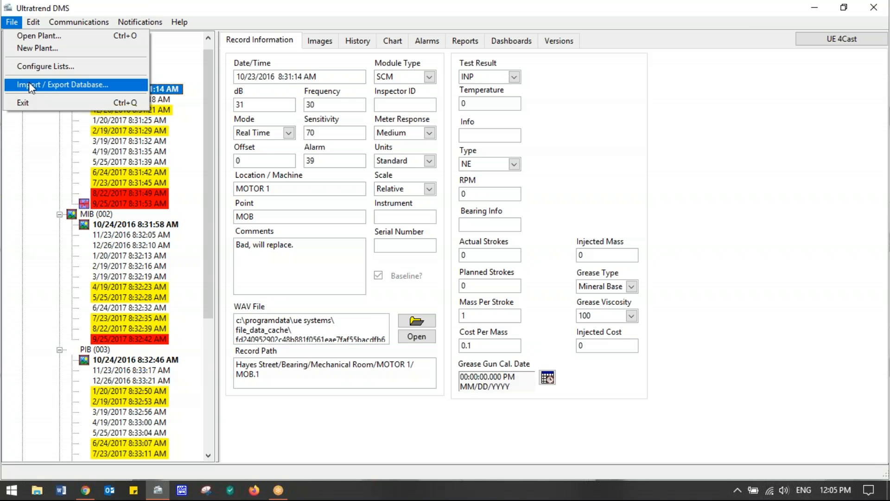
{"action": "left_click", "coordinate": [28, 84]}
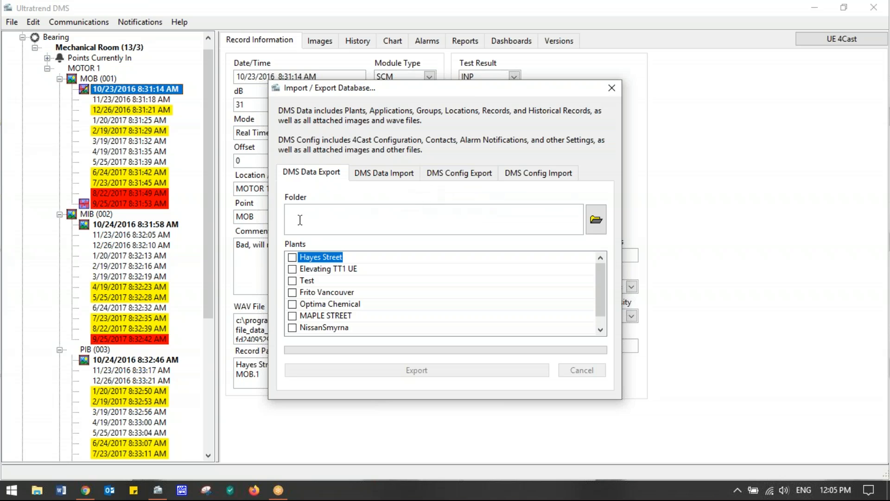
{"action": "left_click", "coordinate": [442, 217]}
{"action": "left_click", "coordinate": [612, 88]}
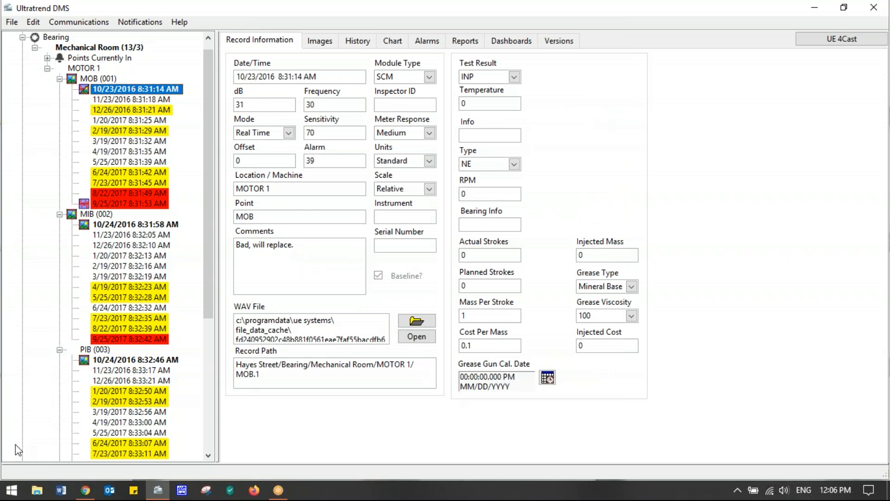
Step: Launch the Ultratrend DMS Backup Schedule utility, examine its task schedule and backup settings, and cancel without changes
{"action": "left_click", "coordinate": [12, 491]}
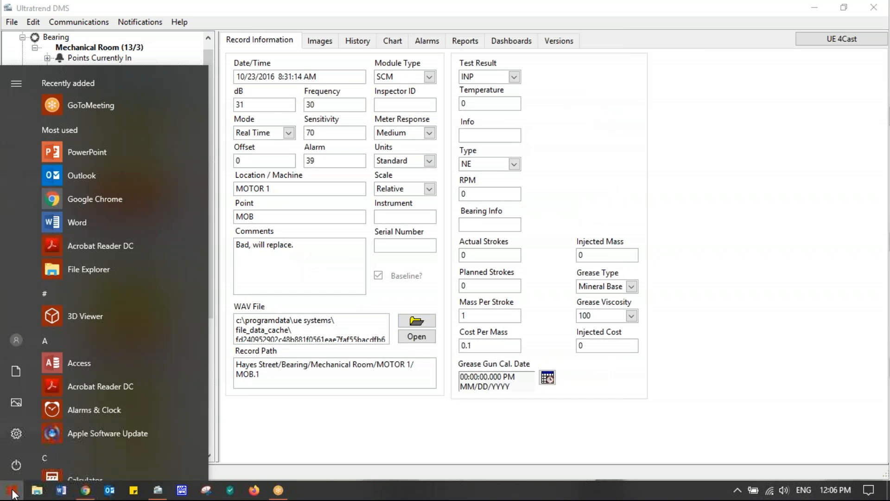
{"action": "scroll", "coordinate": [92, 393], "scroll_direction": "down", "scroll_amount": 10}
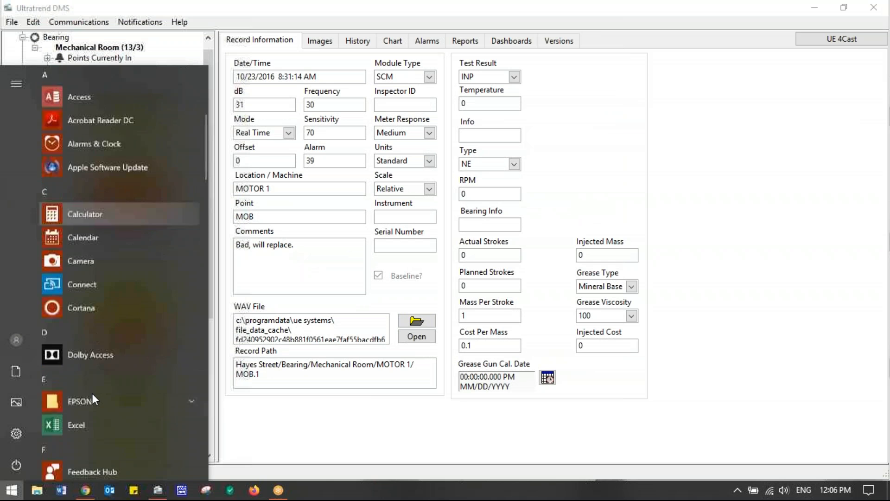
{"action": "scroll", "coordinate": [93, 393], "scroll_direction": "down", "scroll_amount": 15}
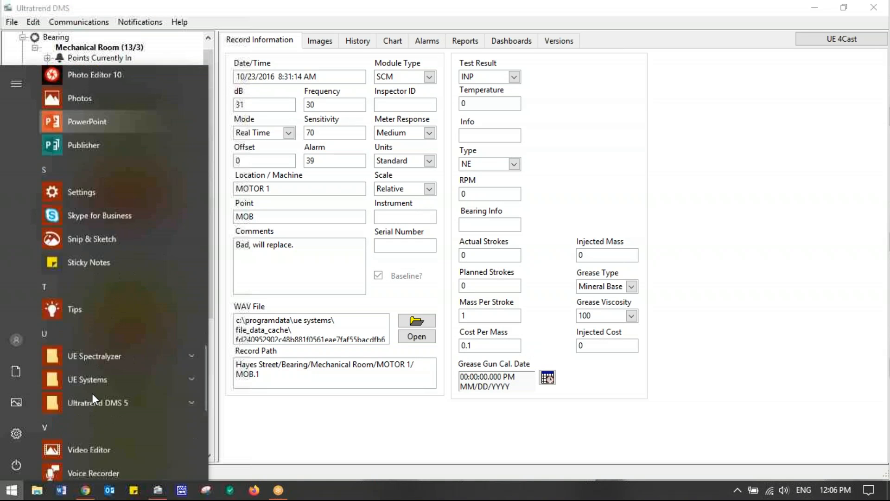
{"action": "scroll", "coordinate": [93, 394], "scroll_direction": "down", "scroll_amount": 3}
{"action": "scroll", "coordinate": [93, 393], "scroll_direction": "up", "scroll_amount": 4}
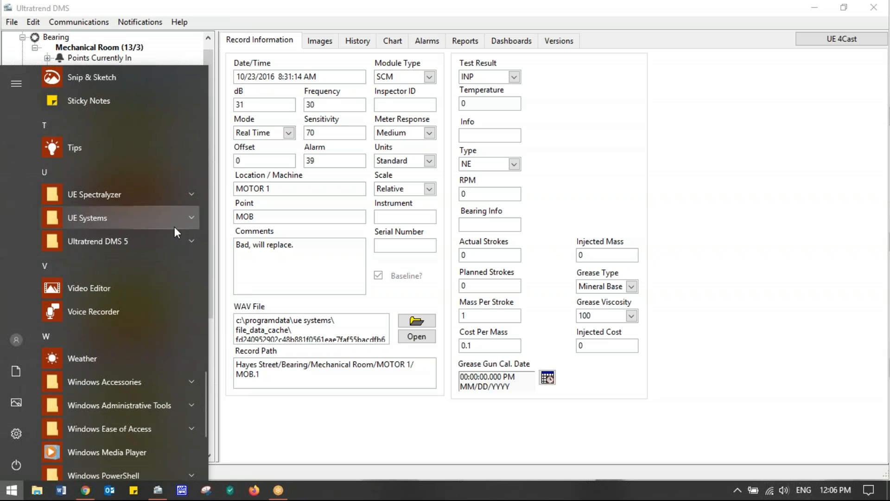
{"action": "left_click", "coordinate": [191, 219]}
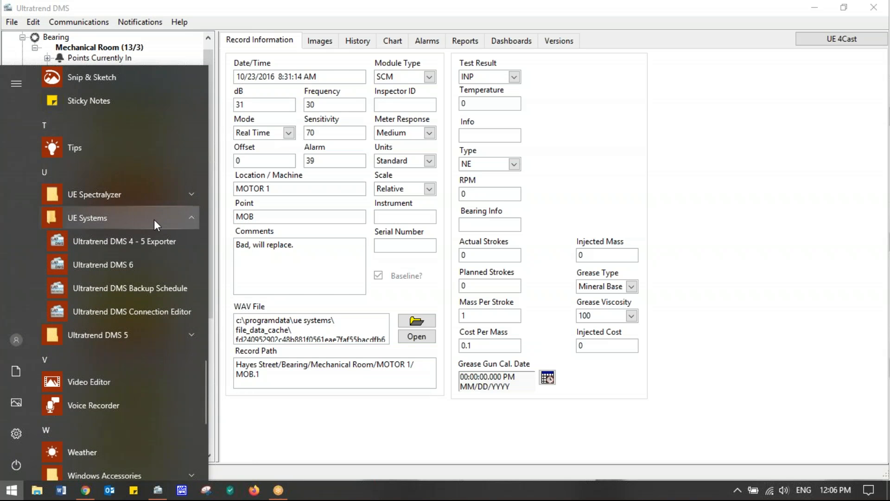
{"action": "left_click", "coordinate": [151, 219]}
{"action": "left_click", "coordinate": [175, 219]}
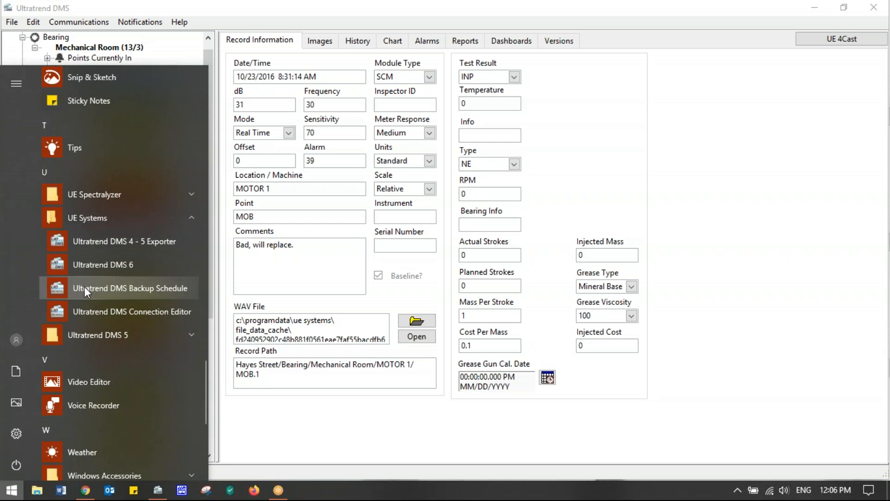
{"action": "left_click", "coordinate": [154, 288]}
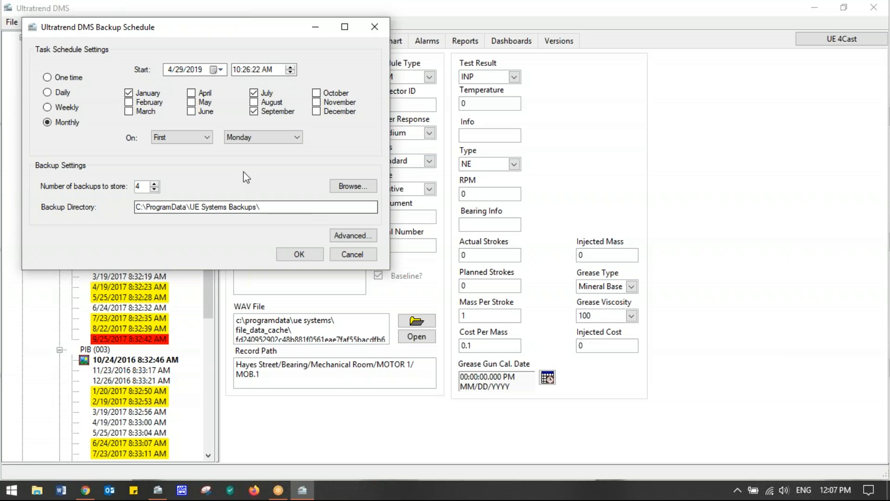
{"action": "left_click", "coordinate": [352, 254]}
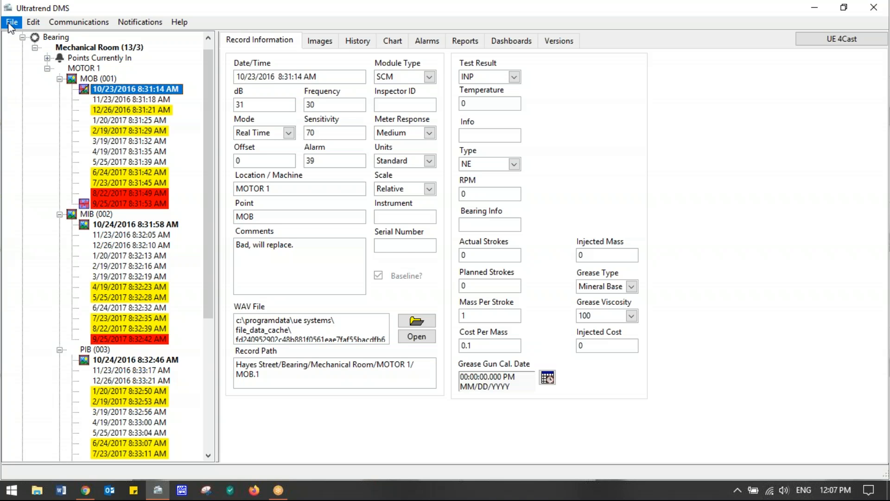
Step: Open the program preferences, examine the available languages, and move the dialog clear of the record details
{"action": "left_click", "coordinate": [11, 24]}
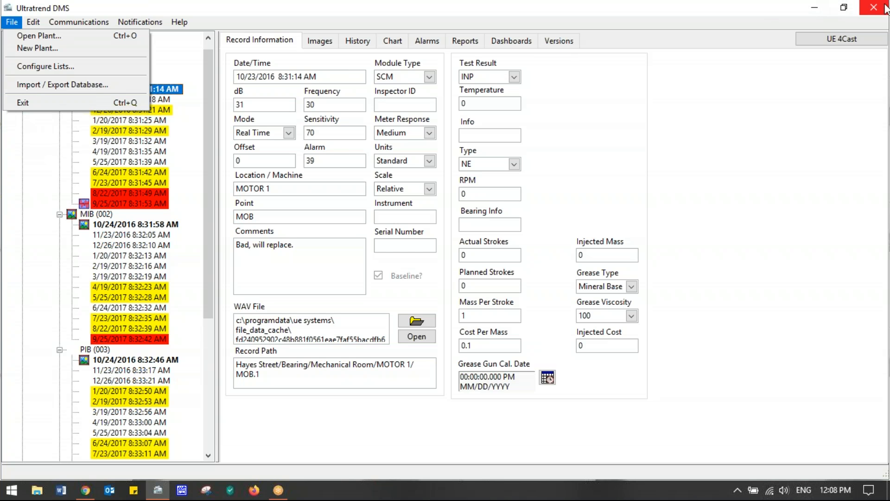
{"action": "mouse_move", "coordinate": [33, 25]}
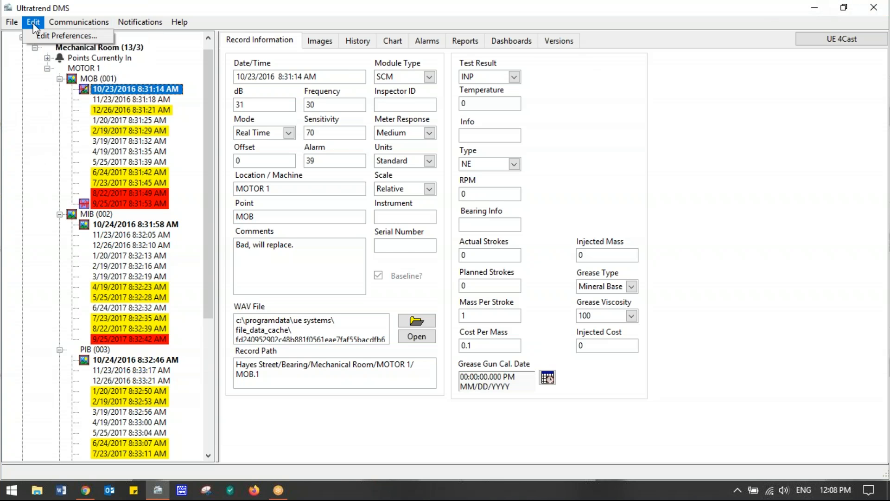
{"action": "left_click", "coordinate": [65, 36]}
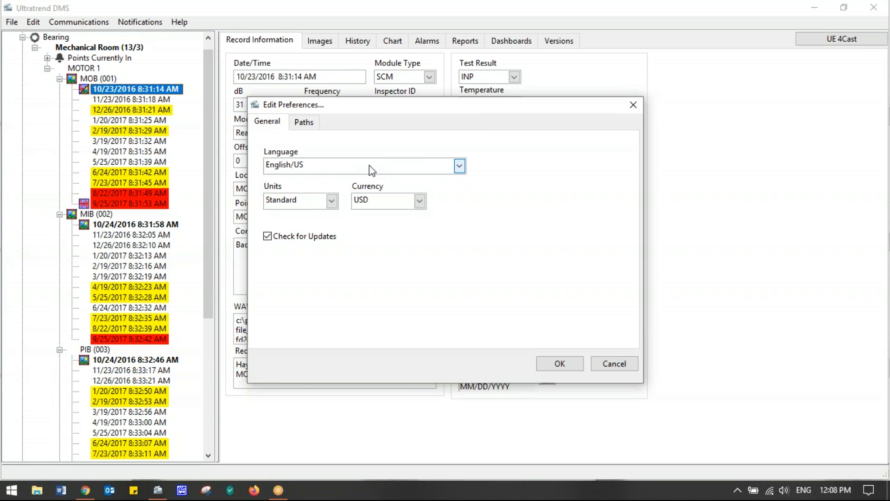
{"action": "left_click", "coordinate": [463, 165]}
{"action": "left_click", "coordinate": [464, 165]}
{"action": "left_click_drag", "start_coordinate": [497, 111], "coordinate": [805, 99]}
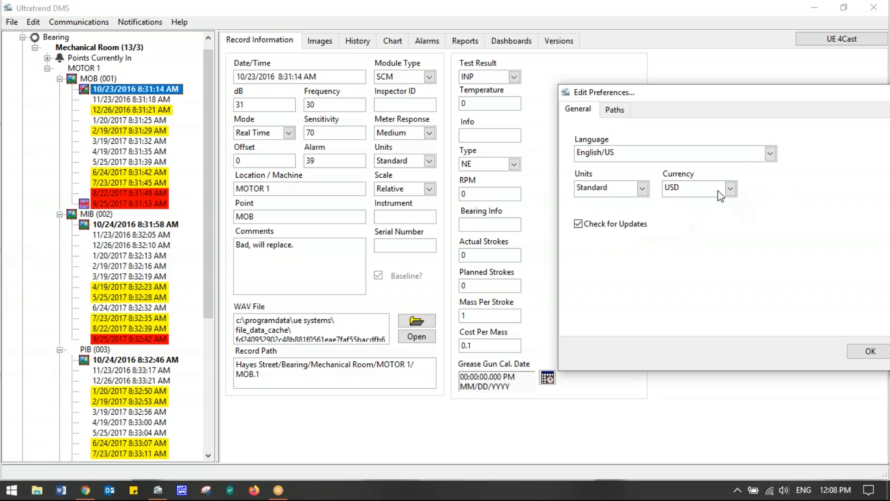
Step: Review the currency choices and the Spectralyzer path in the preferences, then cancel without changes
{"action": "left_click", "coordinate": [731, 188]}
{"action": "left_click", "coordinate": [732, 188]}
{"action": "left_click", "coordinate": [731, 188]}
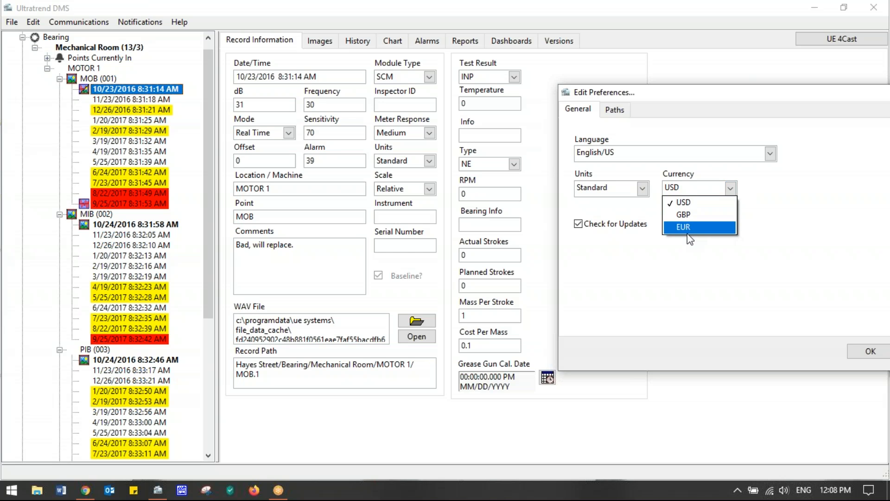
{"action": "left_click", "coordinate": [819, 168]}
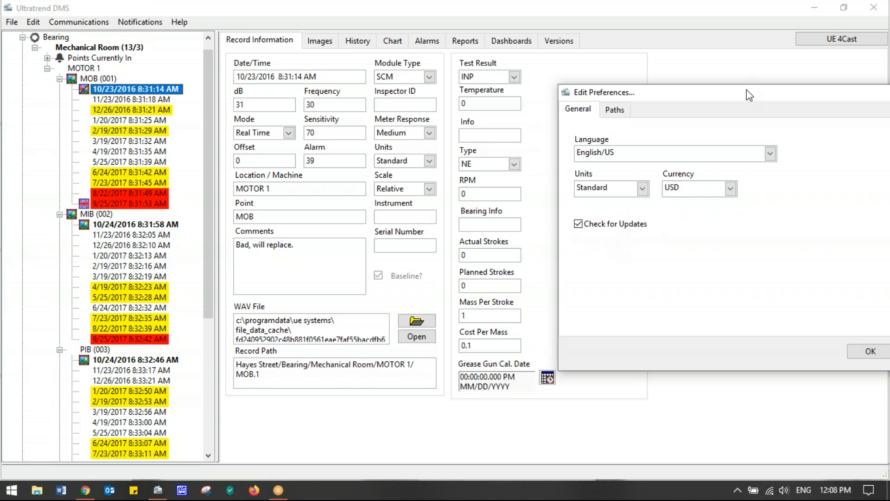
{"action": "left_click_drag", "start_coordinate": [746, 90], "coordinate": [565, 68]}
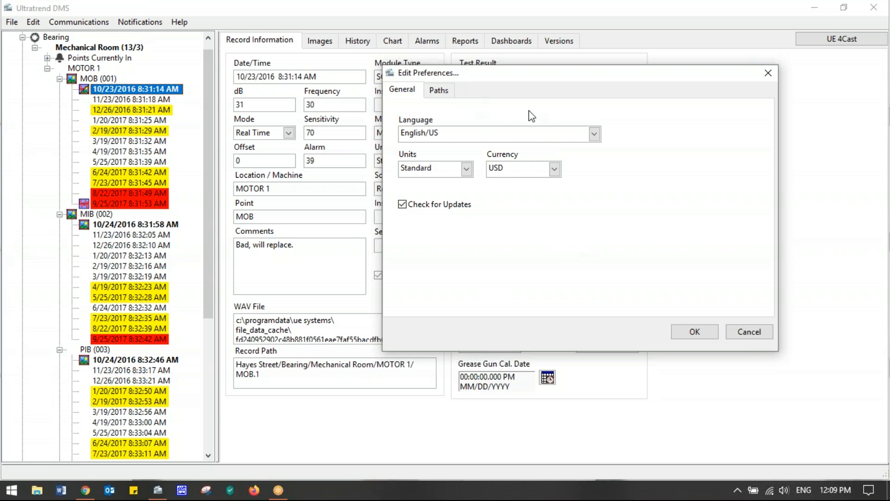
{"action": "left_click", "coordinate": [448, 90]}
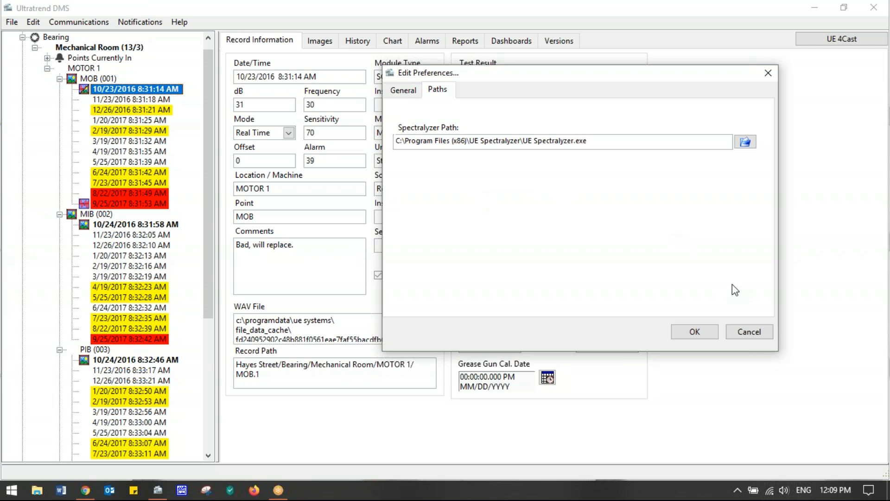
{"action": "left_click", "coordinate": [748, 332]}
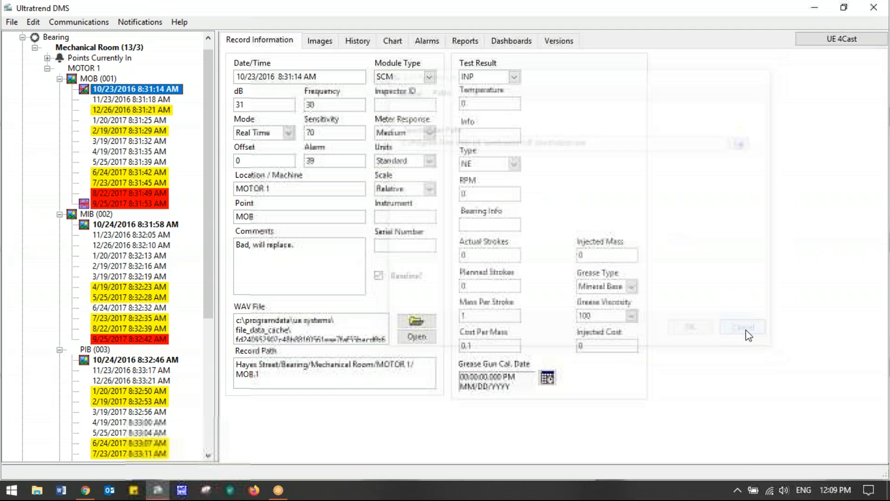
Step: Look over the instrument communication commands for configuring and selecting probes, testing the connection and clearing the instrument
{"action": "left_click", "coordinate": [63, 19]}
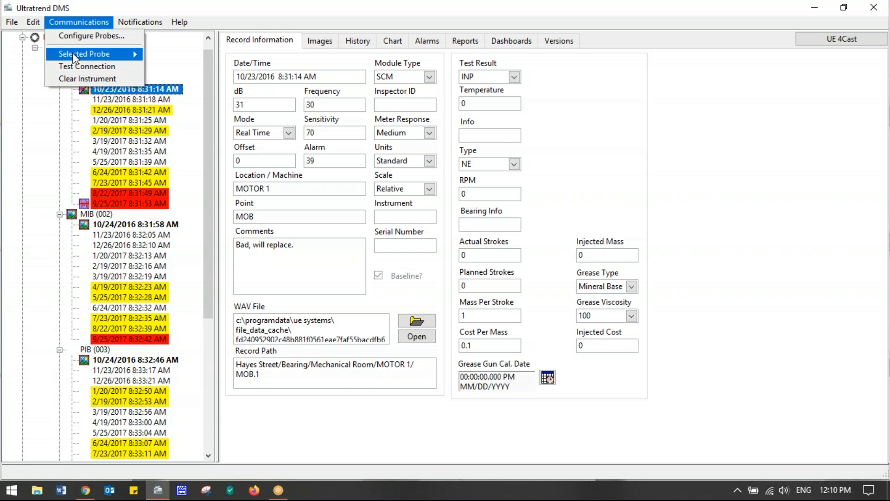
{"action": "mouse_move", "coordinate": [77, 54]}
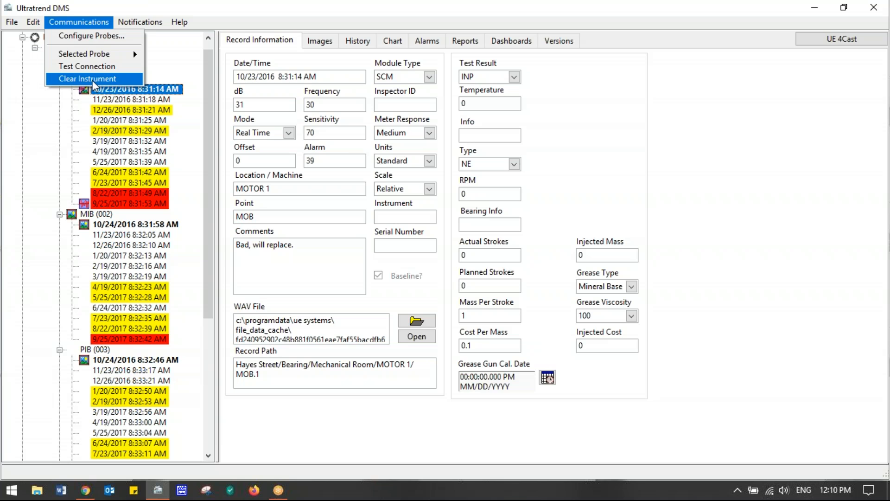
Step: Review the alarm notification list, the contacts and the email settings, then close the notification editor
{"action": "mouse_move", "coordinate": [156, 28]}
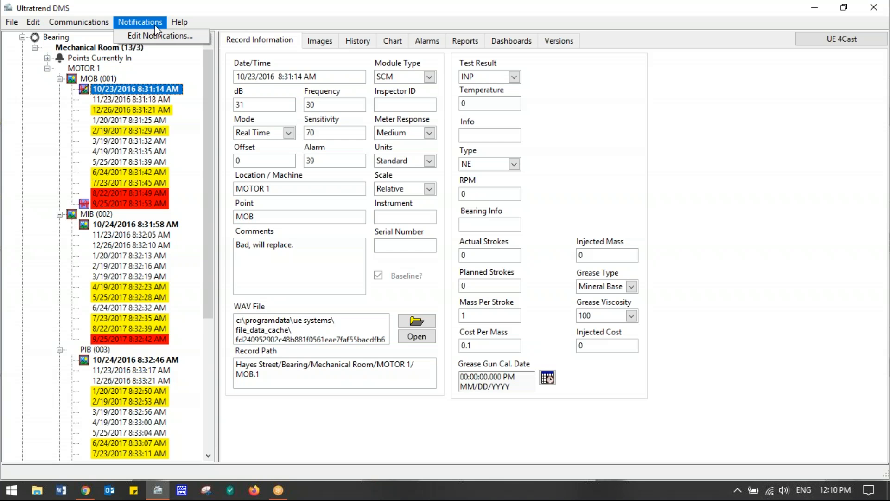
{"action": "left_click", "coordinate": [154, 34]}
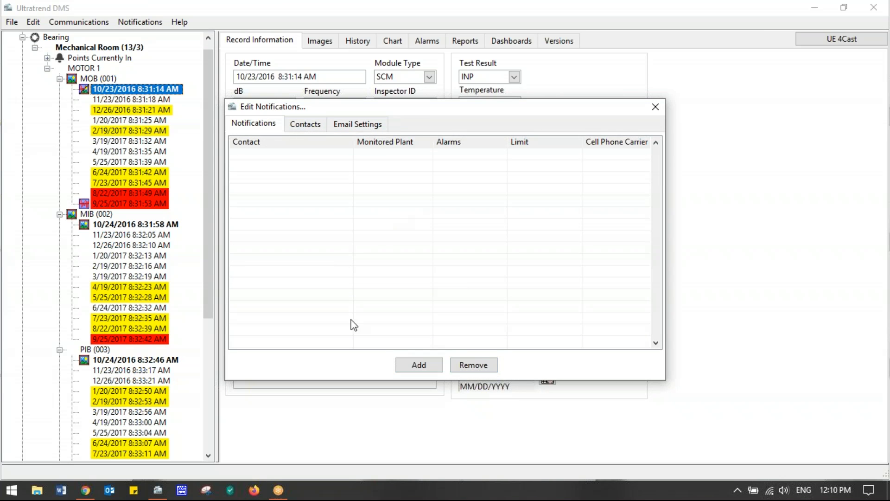
{"action": "left_click", "coordinate": [309, 128]}
{"action": "left_click", "coordinate": [353, 125]}
{"action": "left_click", "coordinate": [655, 108]}
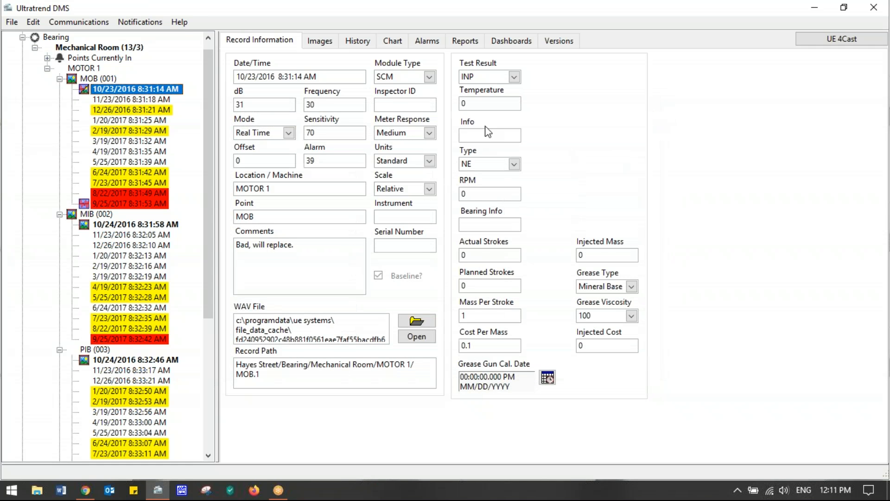
Step: Open the Ultratrend DMS 6 user manual, view its cover page, and close it
{"action": "left_click", "coordinate": [182, 26]}
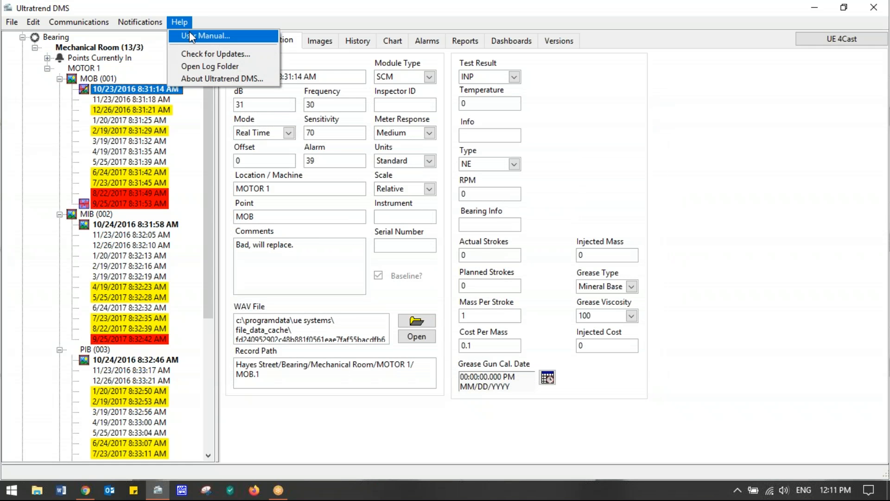
{"action": "left_click", "coordinate": [189, 33]}
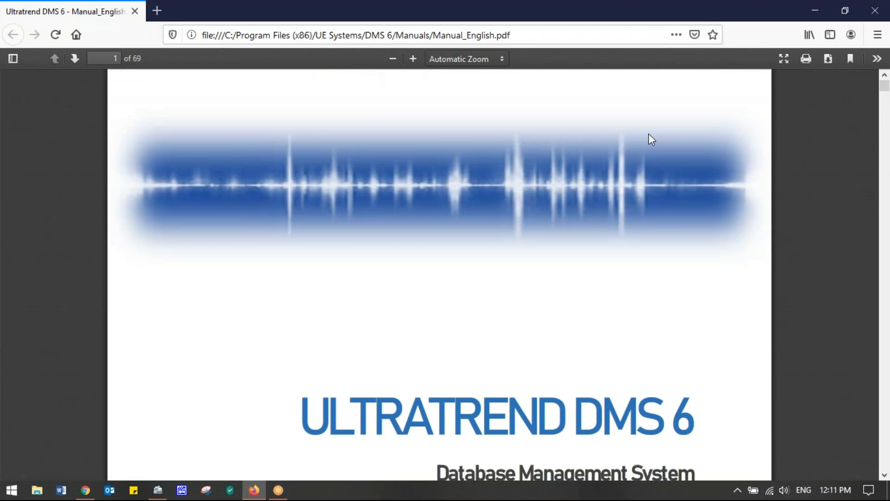
{"action": "mouse_move", "coordinate": [885, 88]}
{"action": "left_mouse_down"}
{"action": "mouse_move", "coordinate": [885, 187]}
{"action": "mouse_move", "coordinate": [885, 81]}
{"action": "left_mouse_up"}
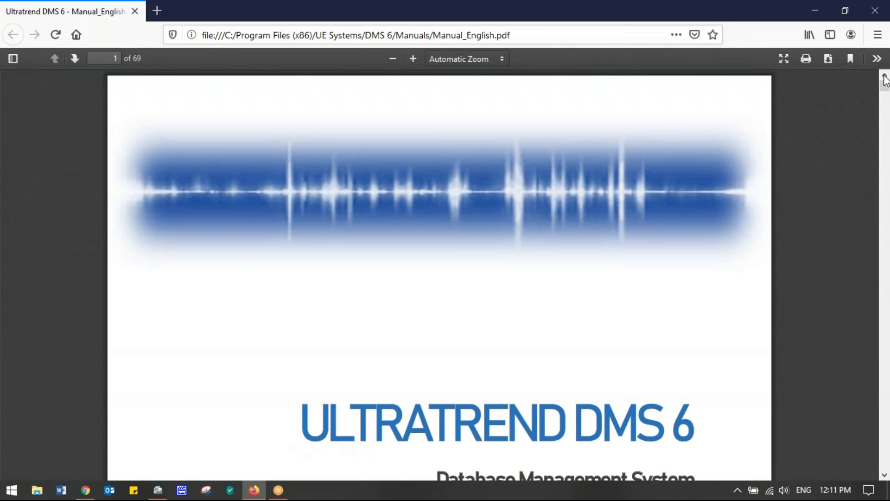
{"action": "left_click", "coordinate": [876, 14]}
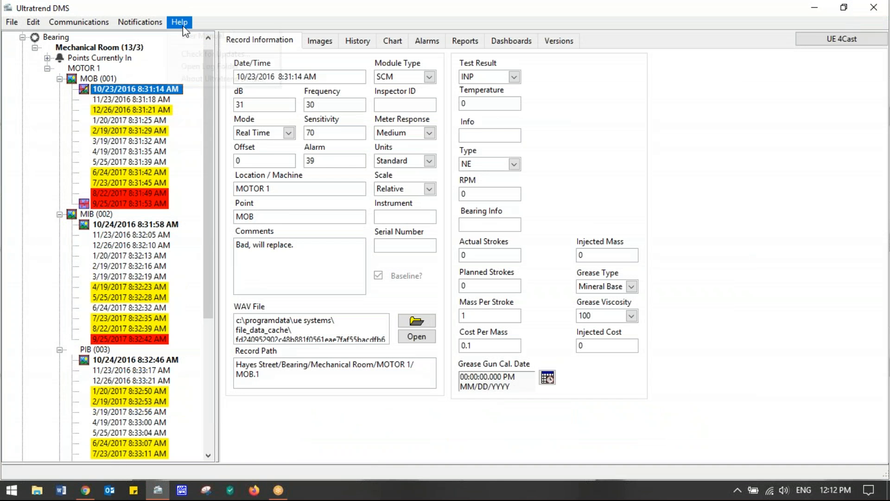
Step: Check for DMS updates, dismiss the result, and display the Ultratrend DMS version and contact information
{"action": "left_click", "coordinate": [184, 23]}
{"action": "left_click", "coordinate": [192, 51]}
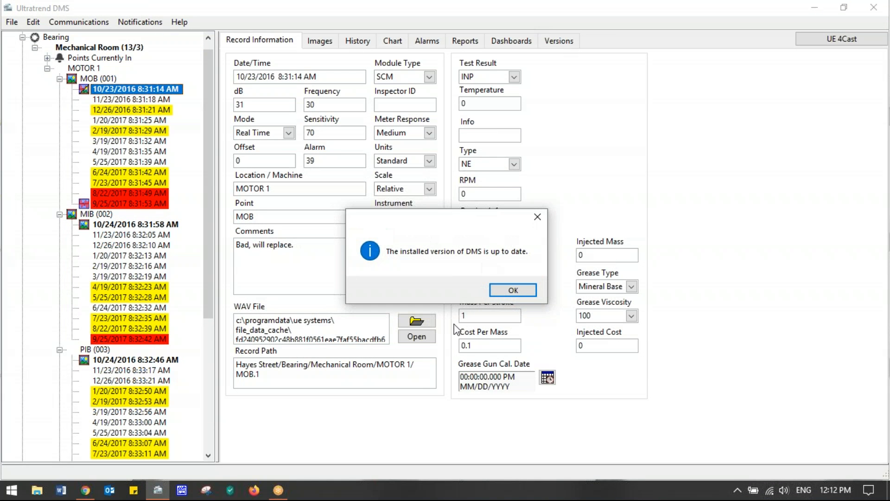
{"action": "left_click", "coordinate": [513, 290]}
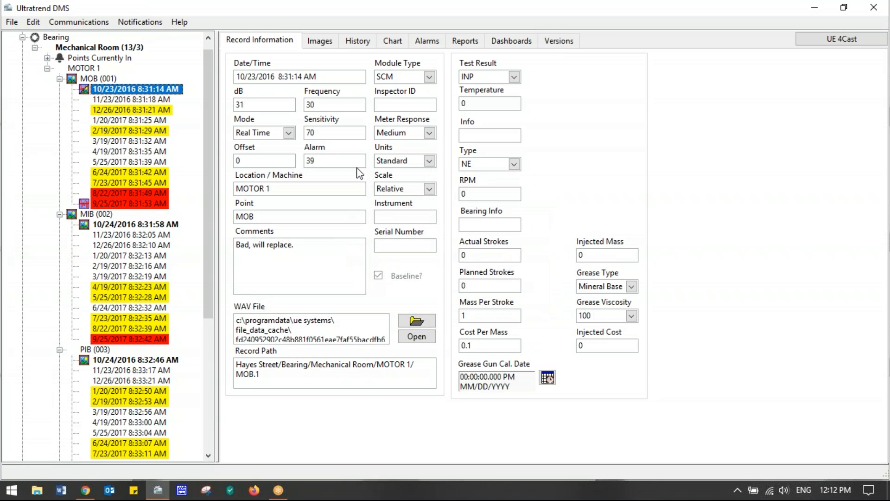
{"action": "left_click", "coordinate": [184, 21]}
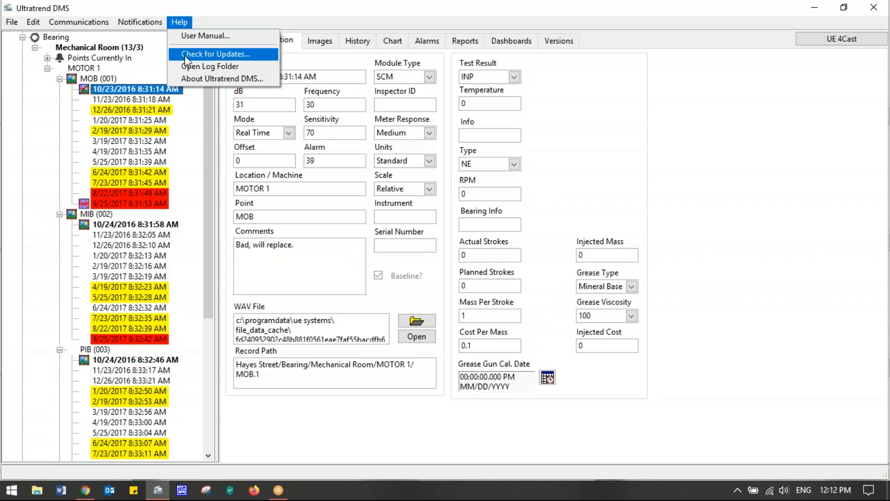
{"action": "left_click", "coordinate": [199, 79]}
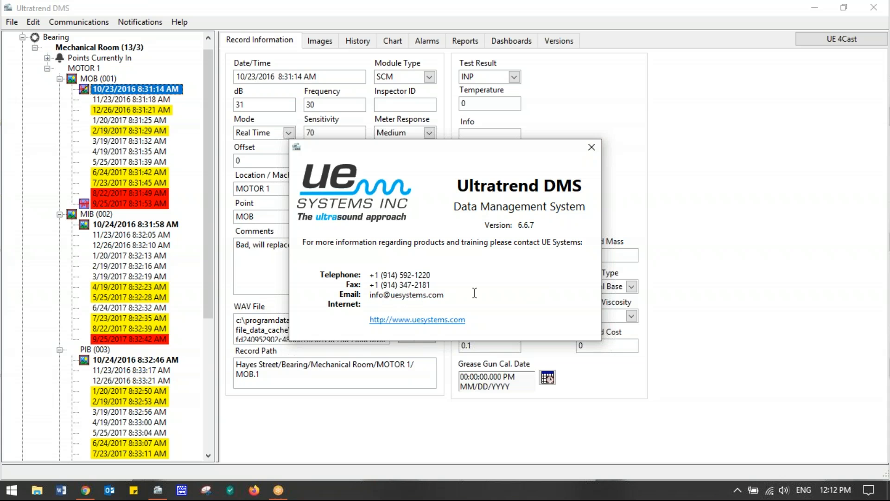
Step: Close the version information, open the Ultratrend DMS log folder to view its event logs, and close it
{"action": "left_click", "coordinate": [591, 147]}
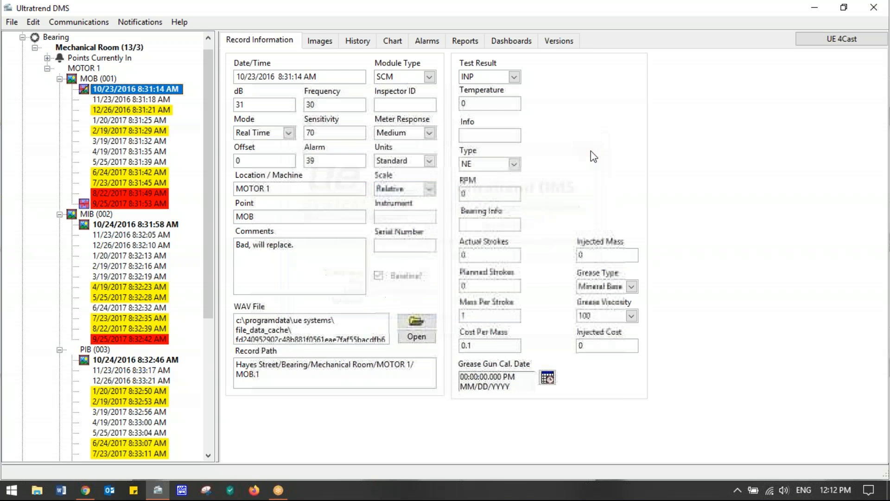
{"action": "left_click", "coordinate": [180, 22]}
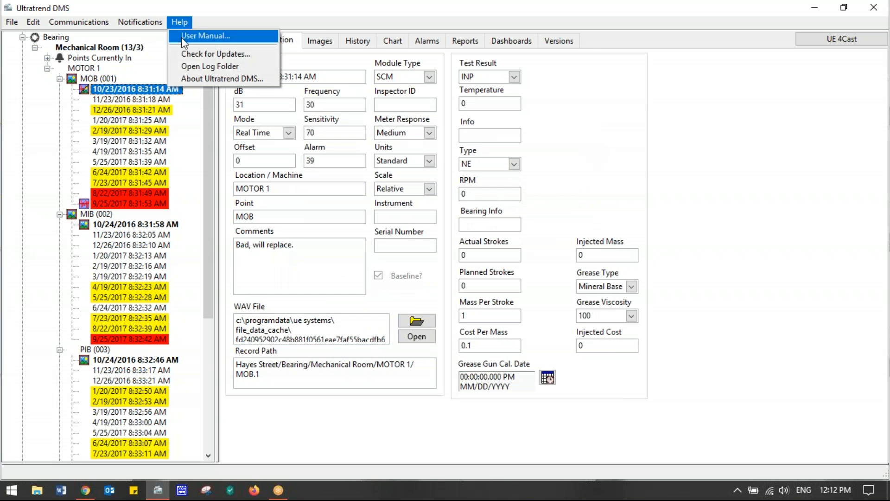
{"action": "left_click", "coordinate": [202, 66]}
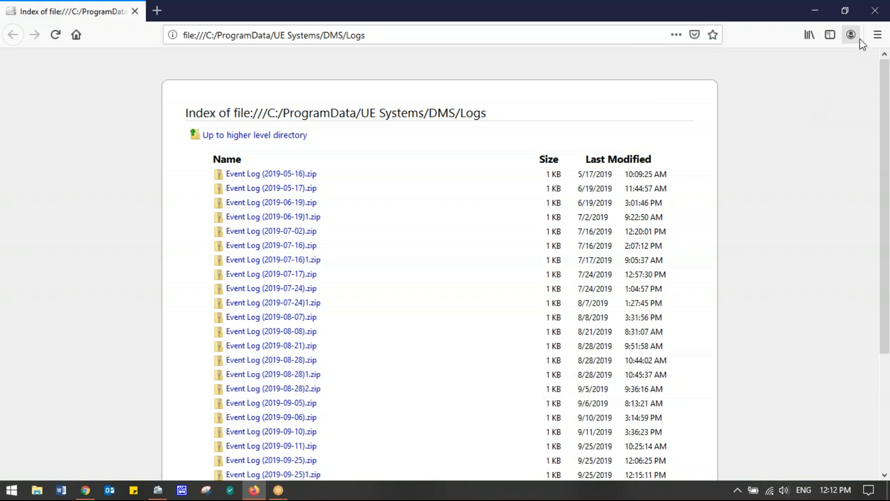
{"action": "left_click", "coordinate": [876, 10]}
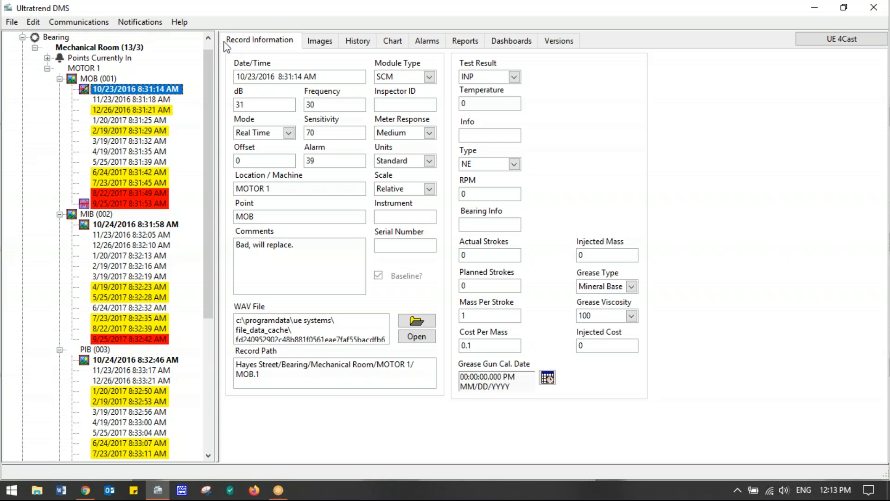
Step: Collapse the Mechanical Room group and look over the commands available for the Hayes Street plant
{"action": "left_click", "coordinate": [35, 48]}
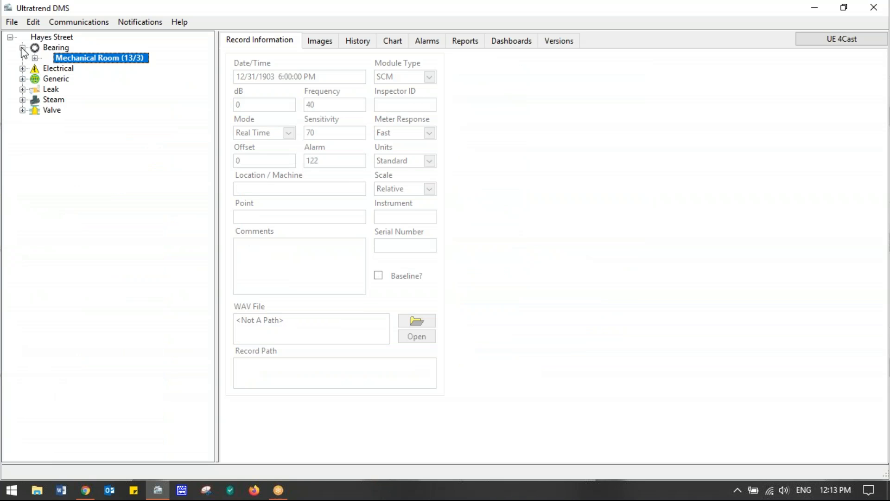
{"action": "left_click", "coordinate": [55, 38]}
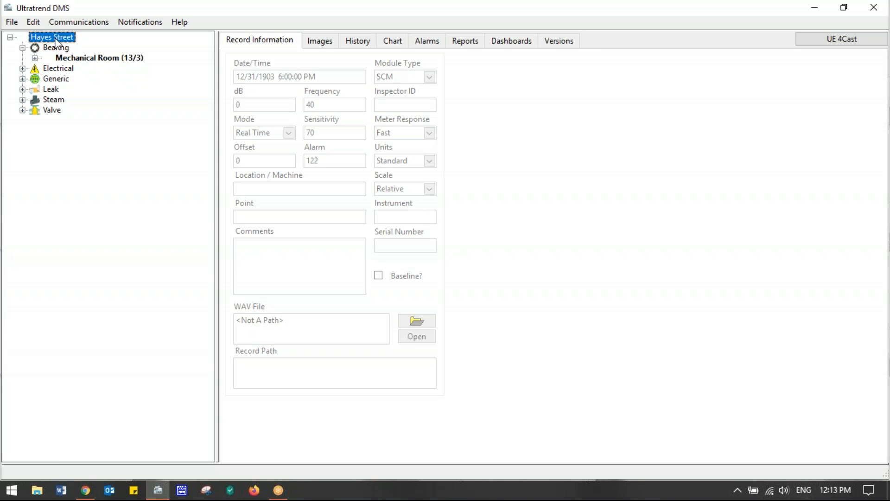
{"action": "right_click", "coordinate": [55, 42]}
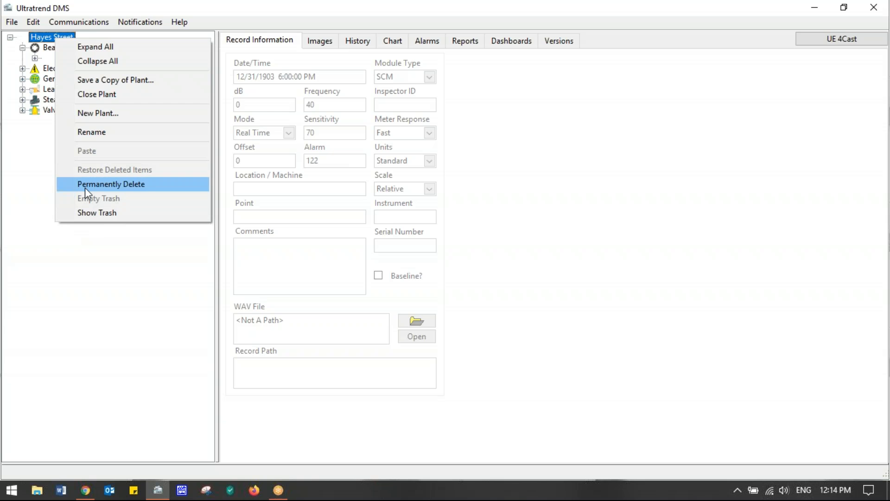
{"action": "left_click", "coordinate": [42, 175]}
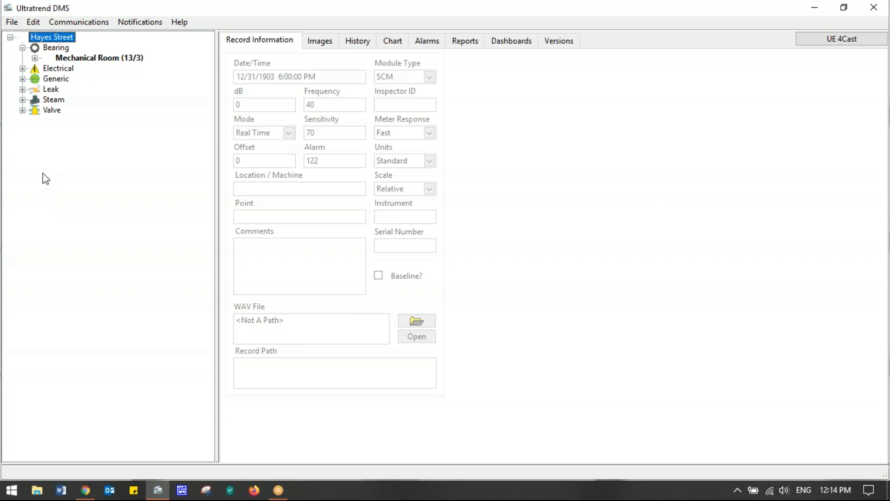
Step: Expand the Mechanical Room group and examine its group commands, including probe transfer, grease synchronization, group cleanup, alarm display and trash
{"action": "left_click", "coordinate": [35, 58]}
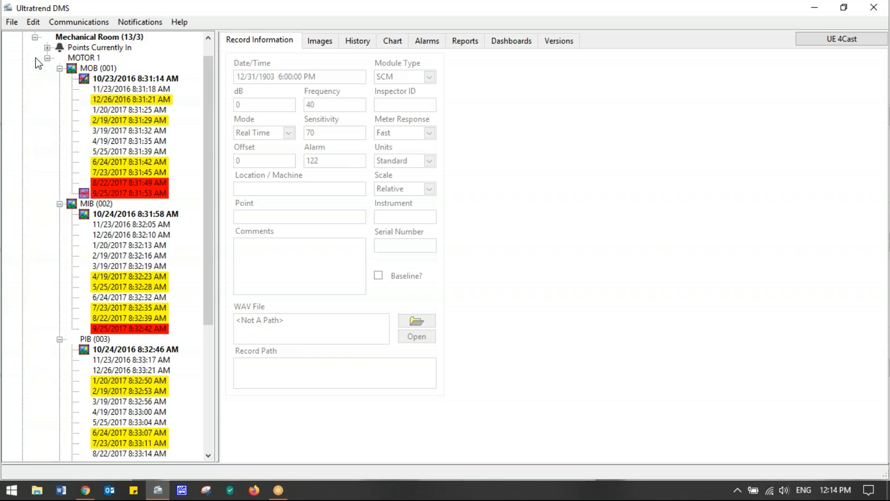
{"action": "left_click", "coordinate": [71, 38]}
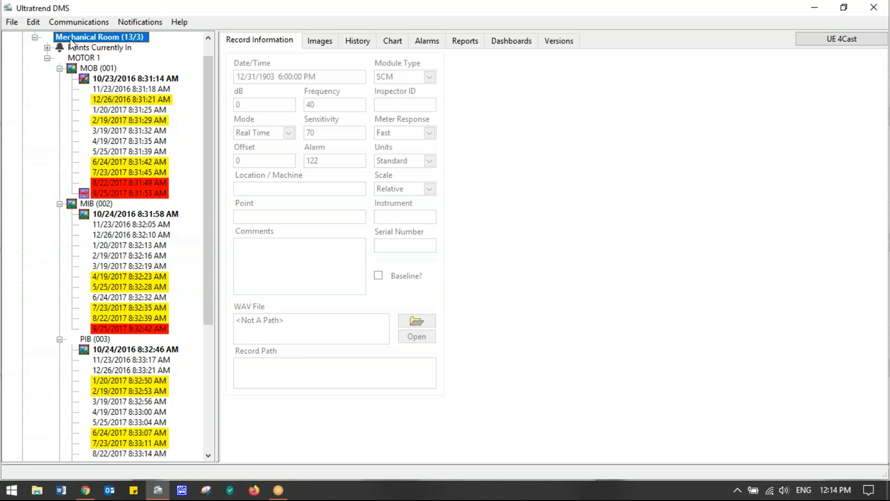
{"action": "right_click", "coordinate": [72, 43]}
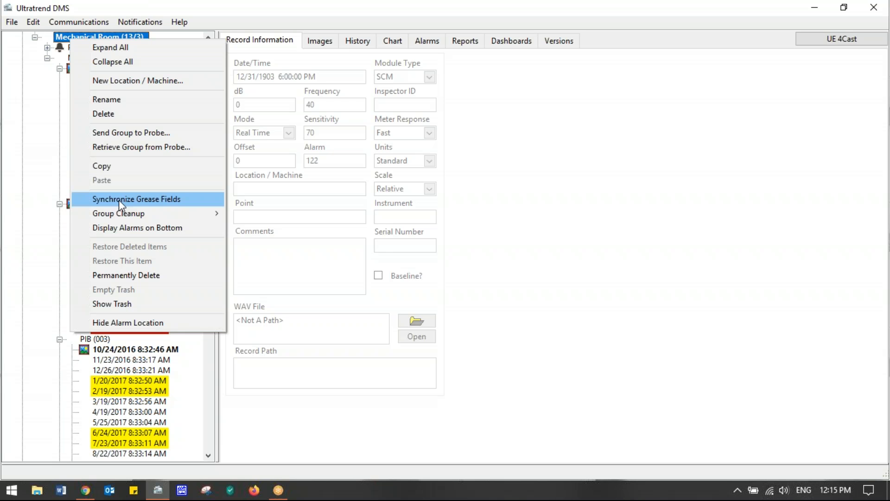
{"action": "mouse_move", "coordinate": [109, 212]}
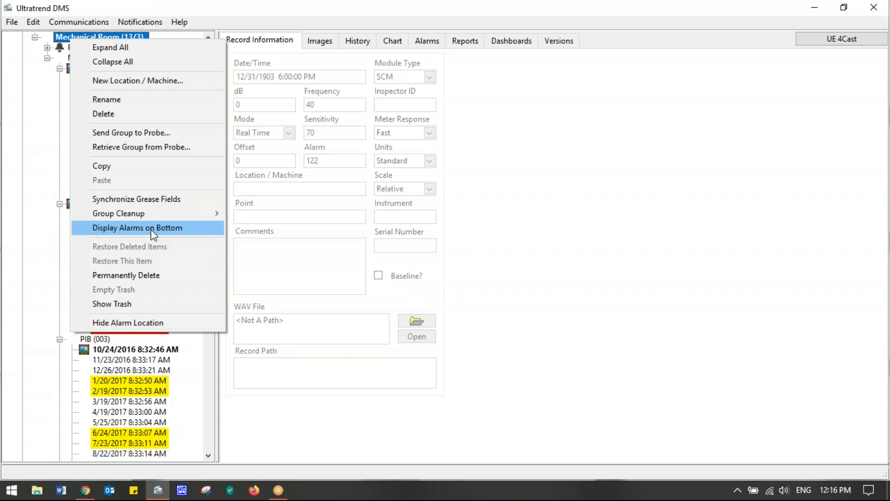
{"action": "left_click", "coordinate": [39, 182]}
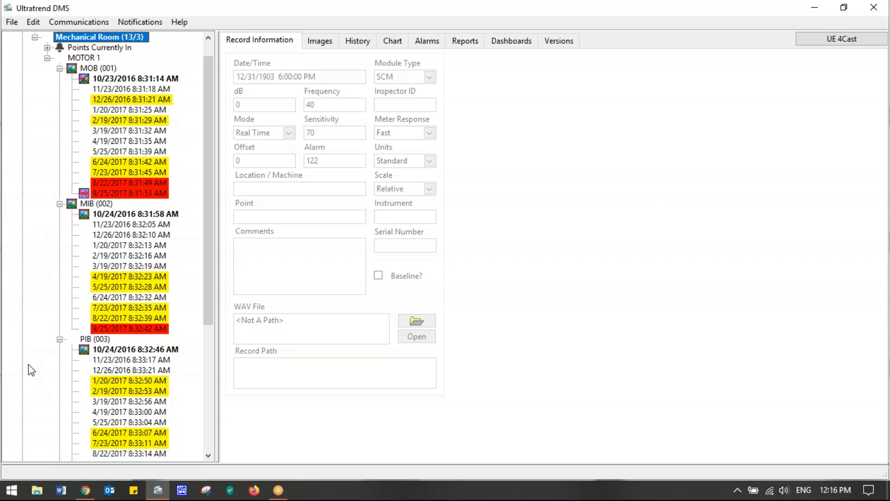
{"action": "right_click", "coordinate": [85, 40]}
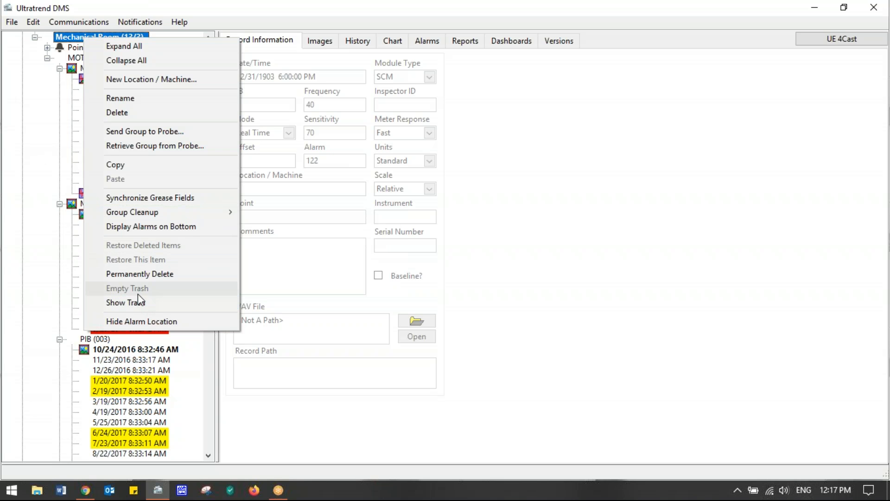
{"action": "left_click", "coordinate": [49, 160]}
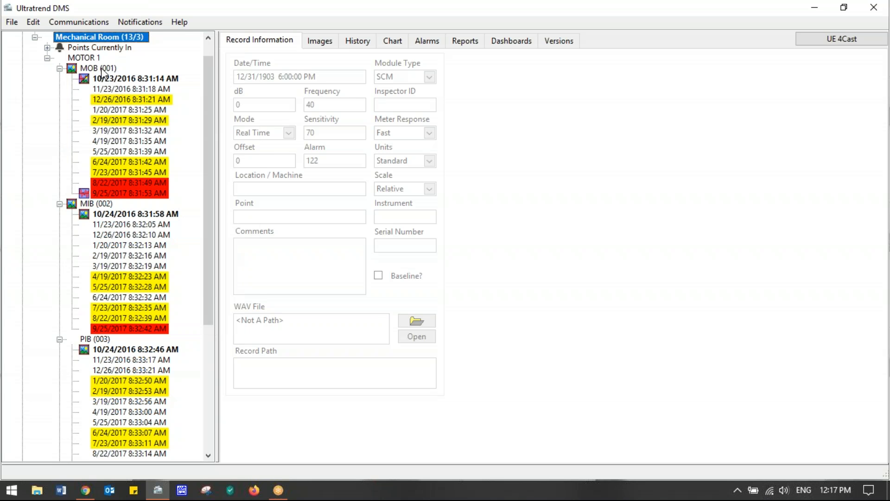
Step: Review the commands for the MOB point under MOTOR 1, open its display length setting, and cancel without changing it
{"action": "right_click", "coordinate": [101, 67]}
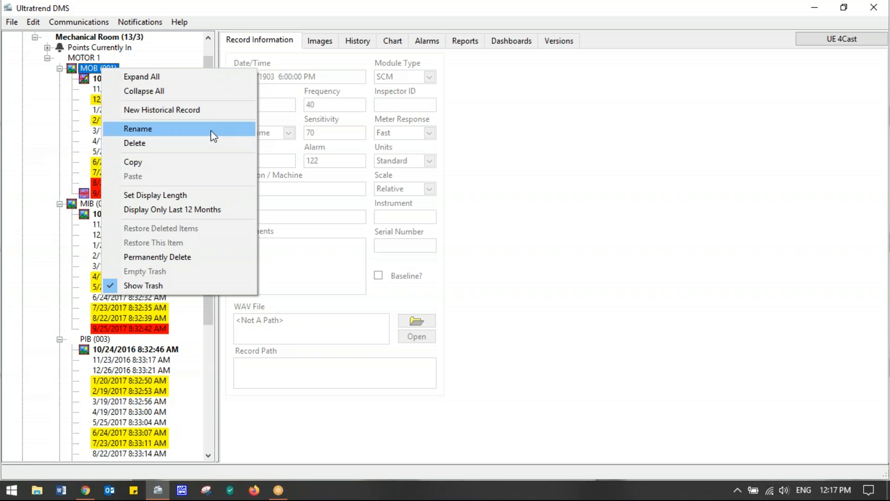
{"action": "left_click", "coordinate": [190, 195]}
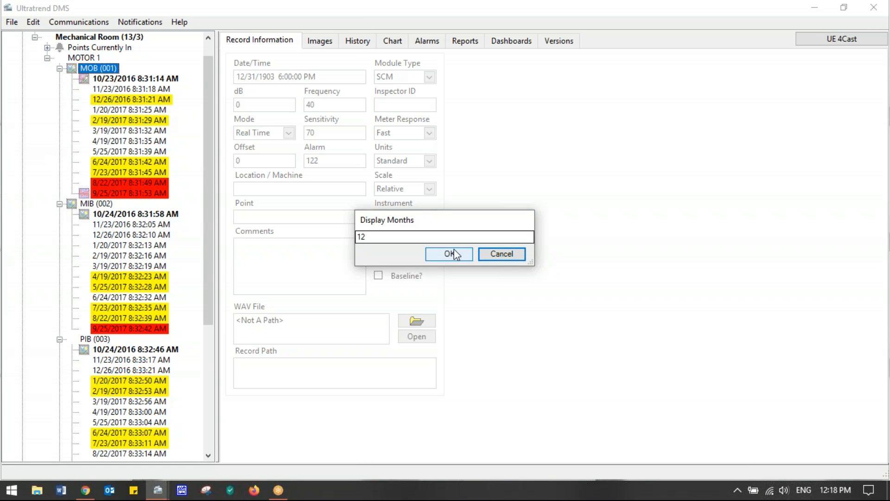
{"action": "left_click", "coordinate": [498, 254]}
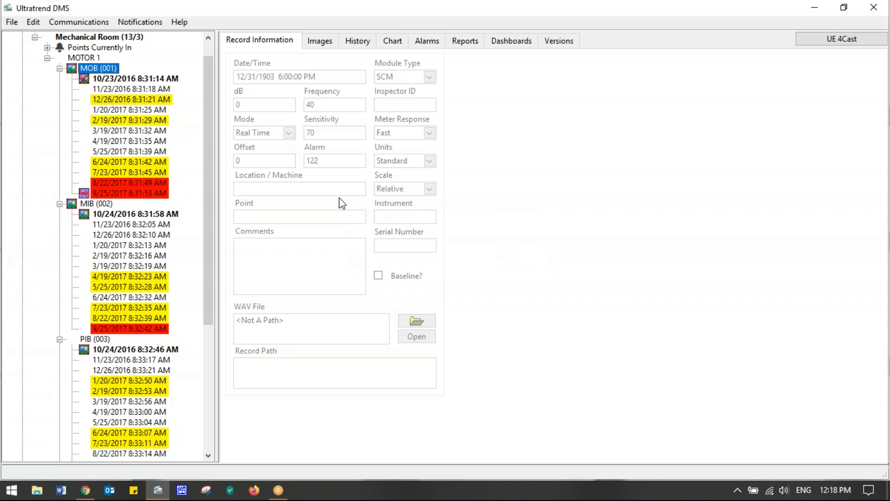
{"action": "right_click", "coordinate": [88, 69]}
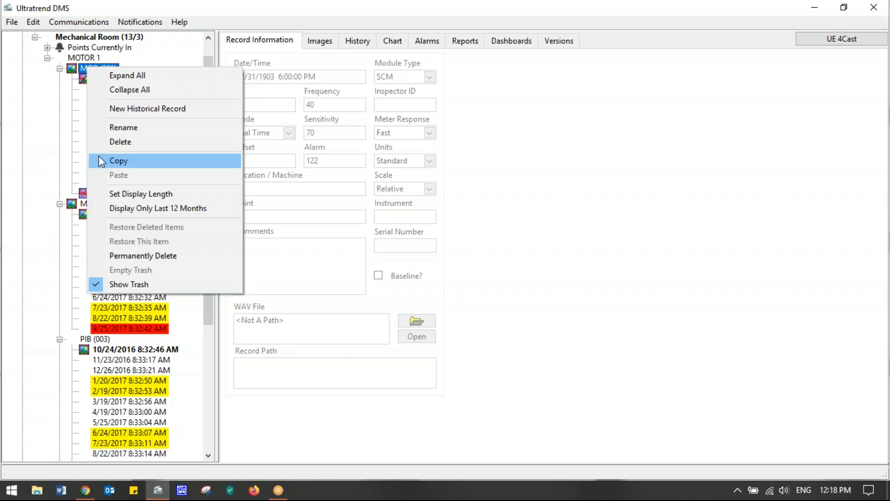
{"action": "left_click", "coordinate": [76, 92]}
Step: Compare the commands available for the MOB record of 10/23/2016, the MOB point and the MOTOR 1 machine
{"action": "left_click", "coordinate": [129, 79]}
{"action": "right_click", "coordinate": [127, 77]}
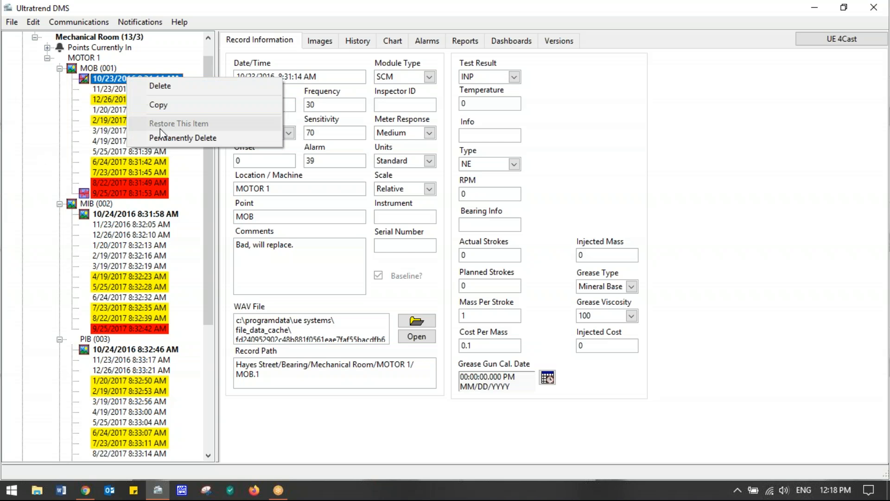
{"action": "left_click", "coordinate": [97, 69]}
{"action": "right_click", "coordinate": [98, 70]}
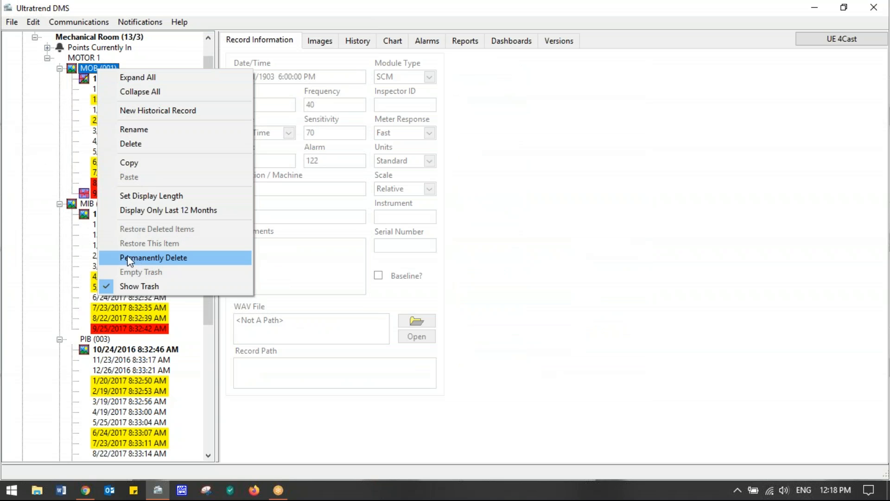
{"action": "left_click", "coordinate": [85, 58]}
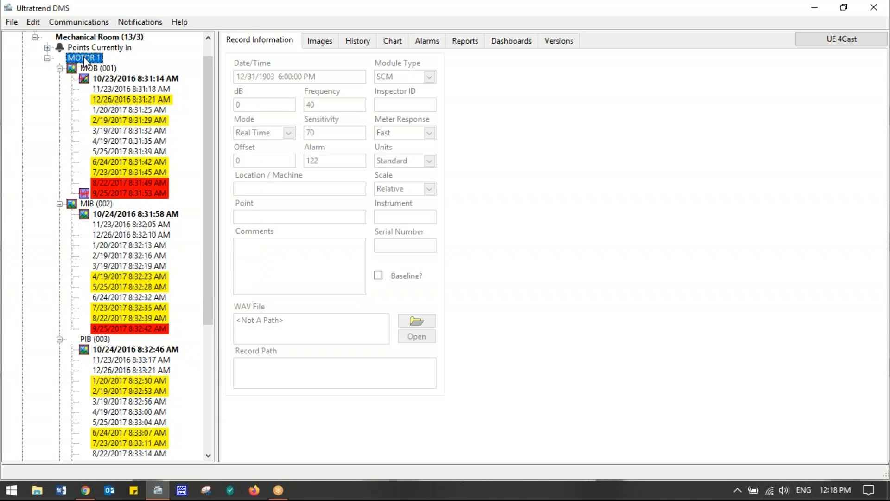
{"action": "right_click", "coordinate": [84, 56]}
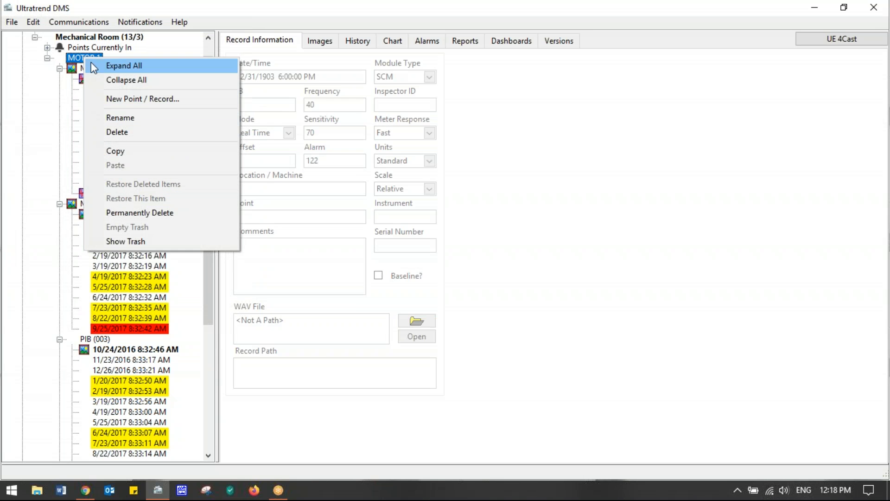
{"action": "left_click", "coordinate": [44, 112]}
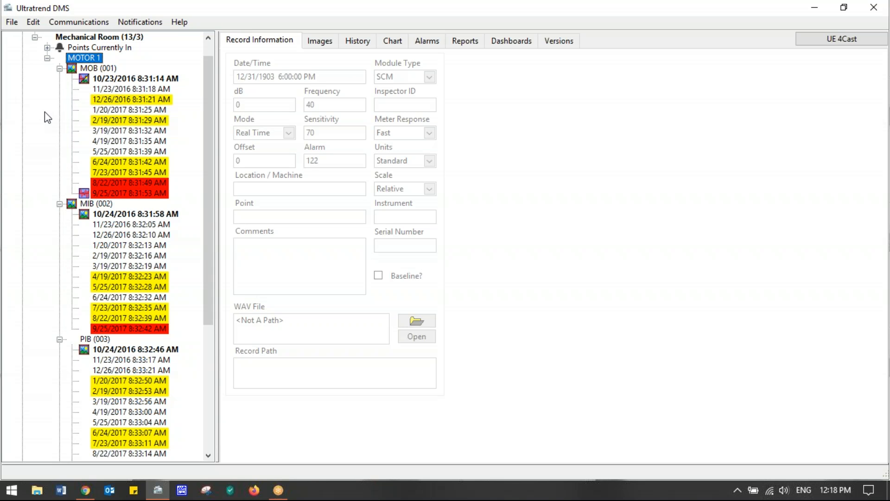